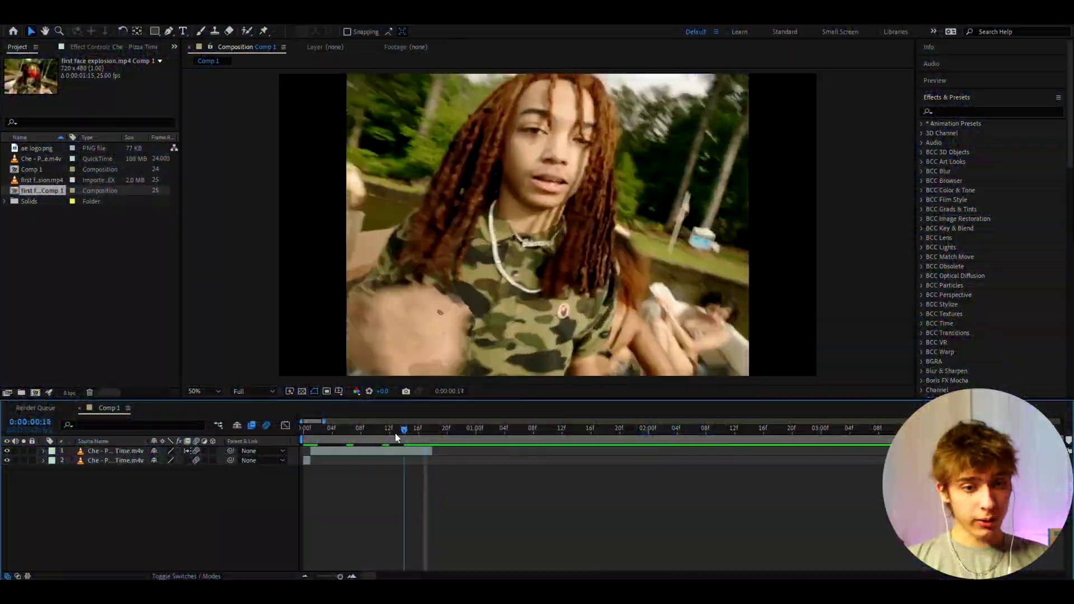
# Step: Save the last frame of the upper clip, at 0:00:00:17, as a still image file named pic 1
pyautogui.moveTo(396, 434); pyautogui.dragTo(426, 431)
pyautogui.click(421, 449)
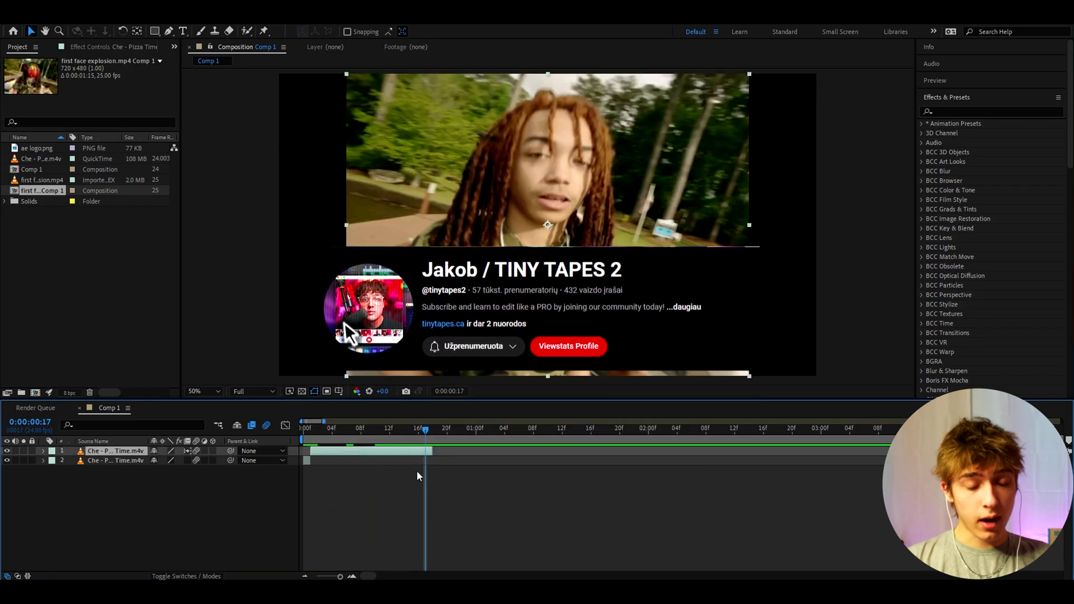
pyautogui.click(423, 469)
pyautogui.click(425, 452)
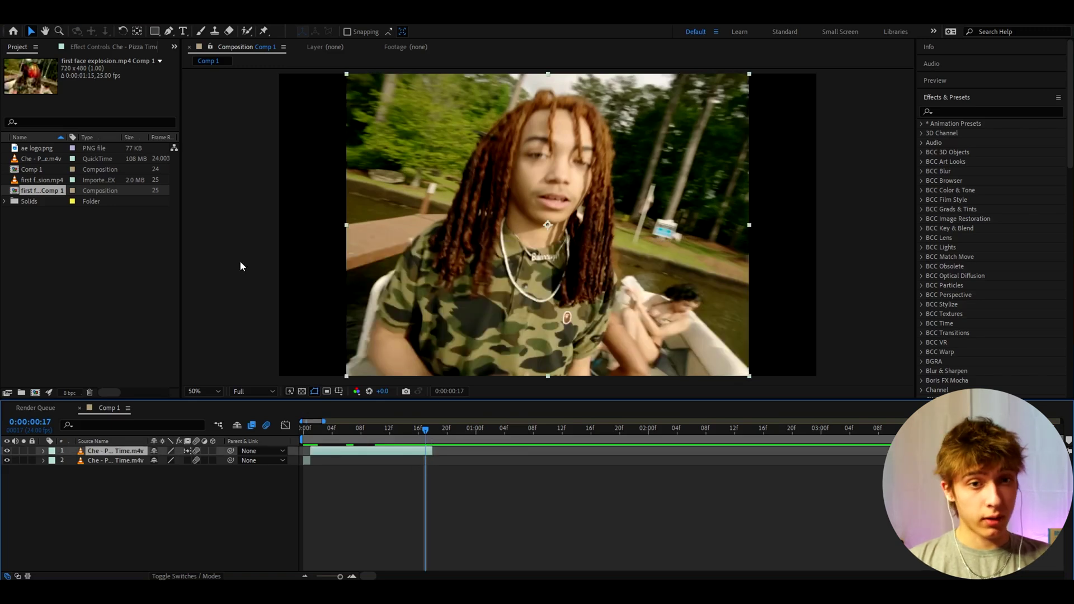
pyautogui.click(58, 19)
pyautogui.moveTo(75, 154)
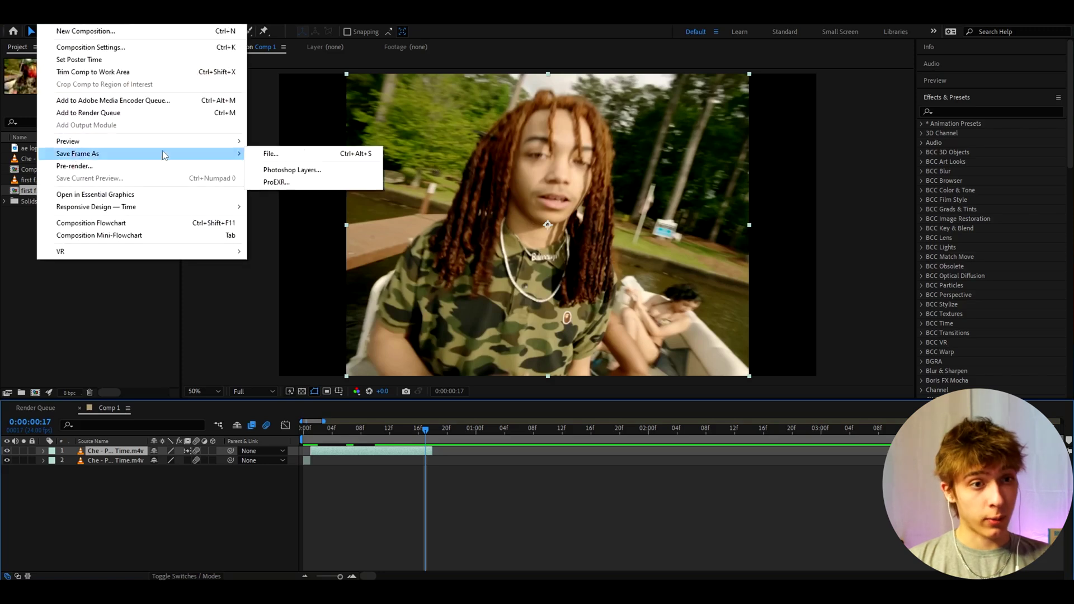
pyautogui.click(287, 155)
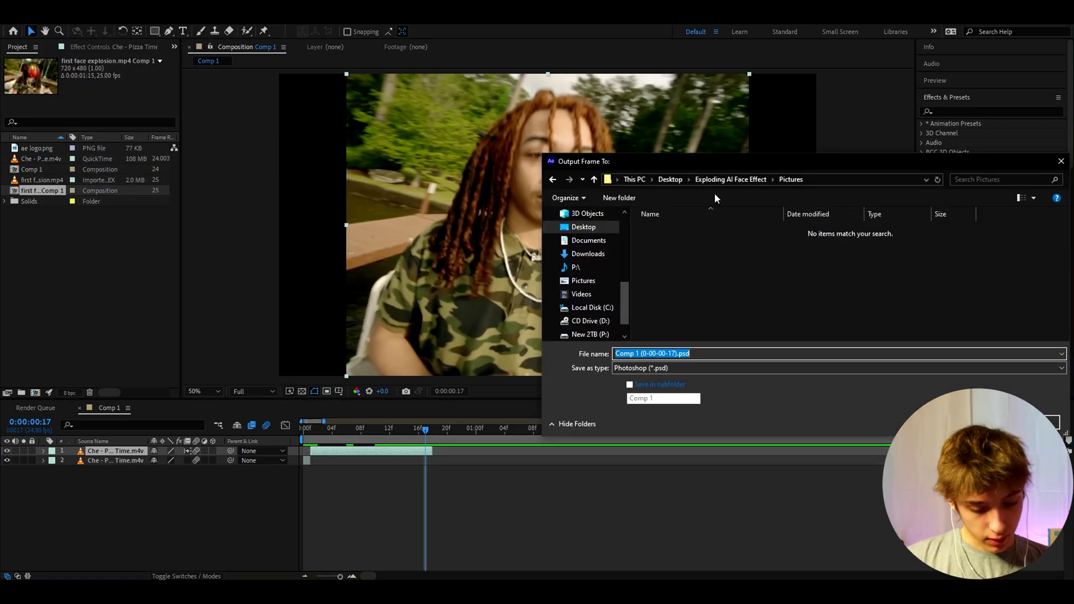
pyautogui.write('pic 1')
pyautogui.press('Return')
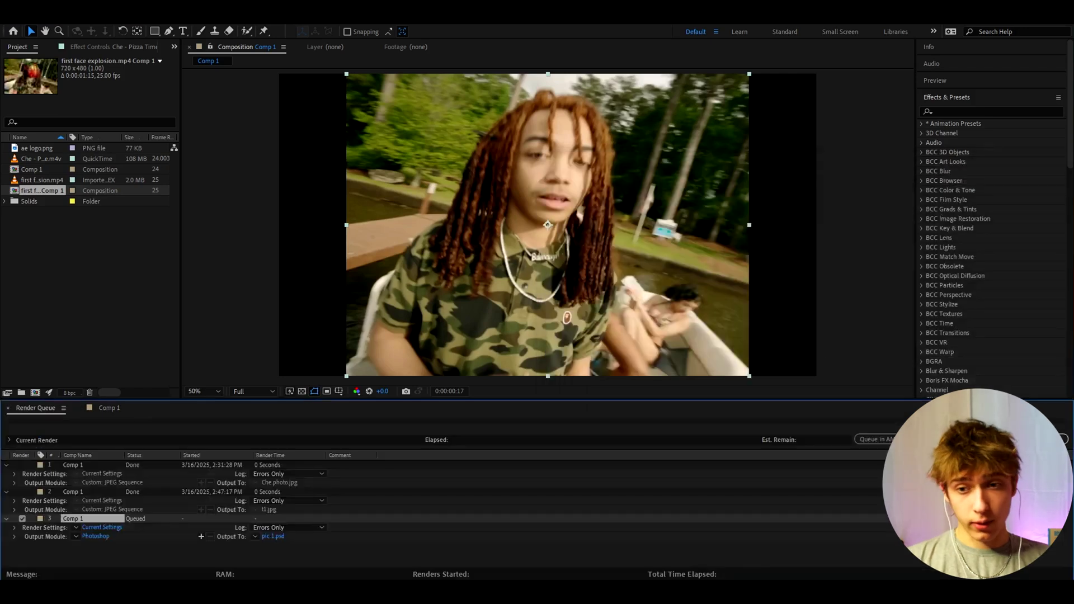
# Step: Set the output module format of the queued pic 1 frame to JPEG Sequence
pyautogui.click(97, 537)
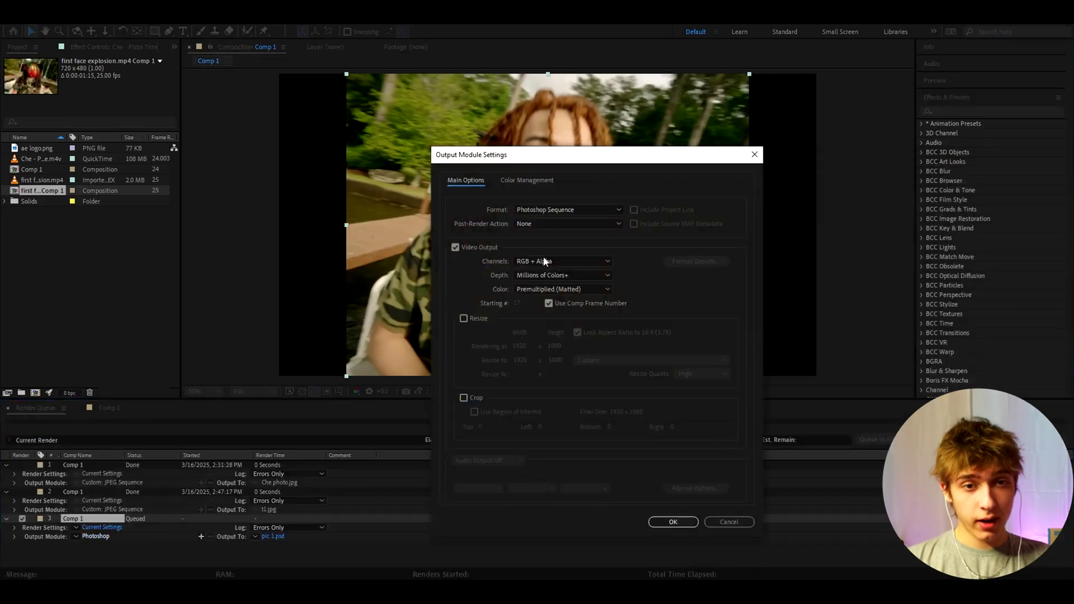
pyautogui.click(542, 212)
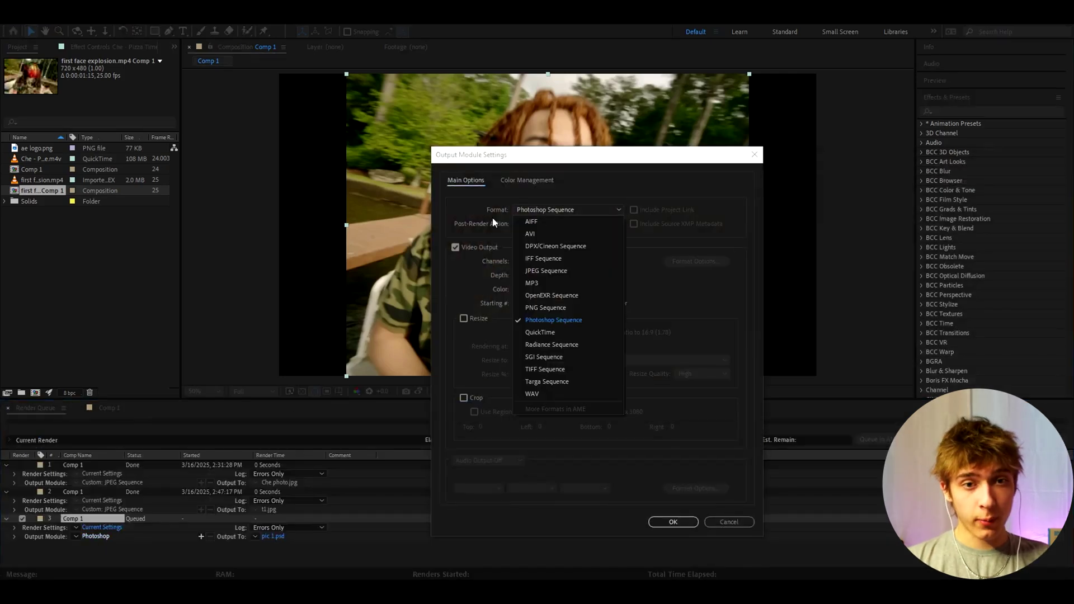
pyautogui.click(541, 271)
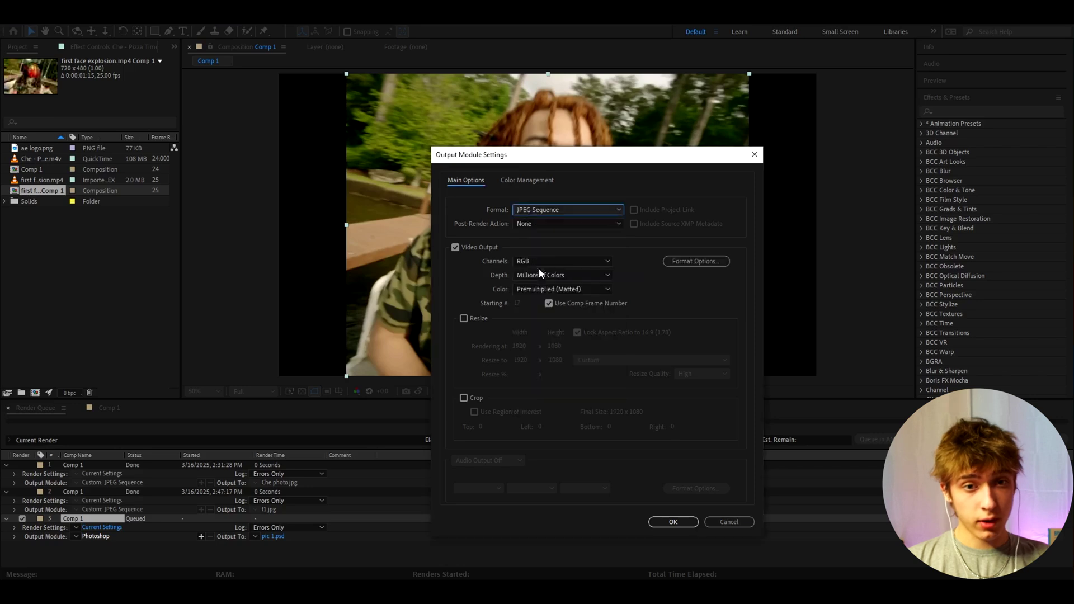
pyautogui.click(672, 522)
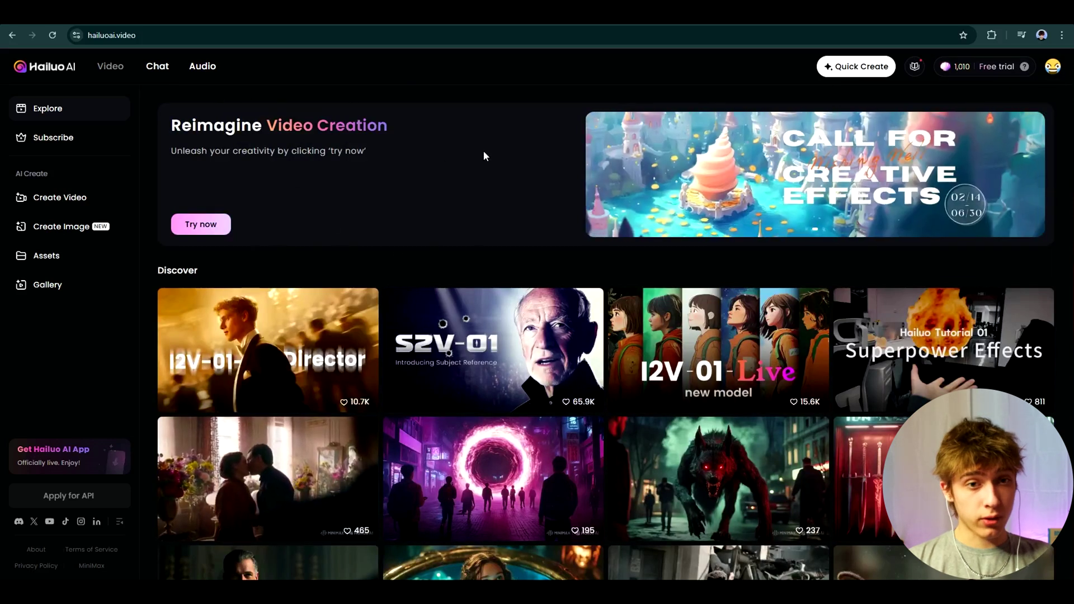
# Step: Switch to Hailuo AI, open its video creation page and upload pic 1.jpg as the Image to Video source
pyautogui.click(198, 226)
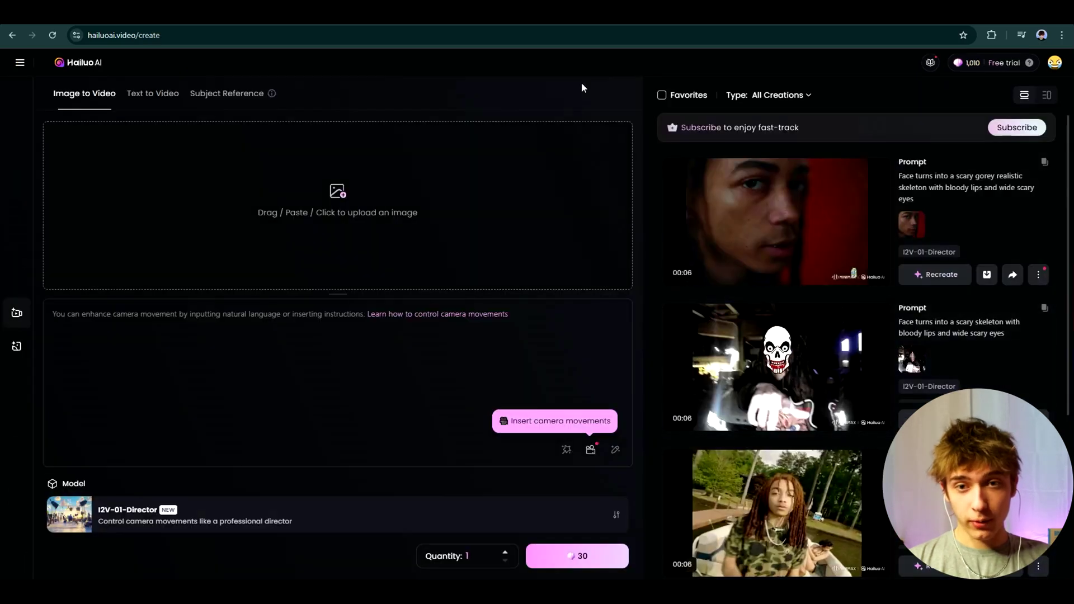
pyautogui.moveTo(764, 528)
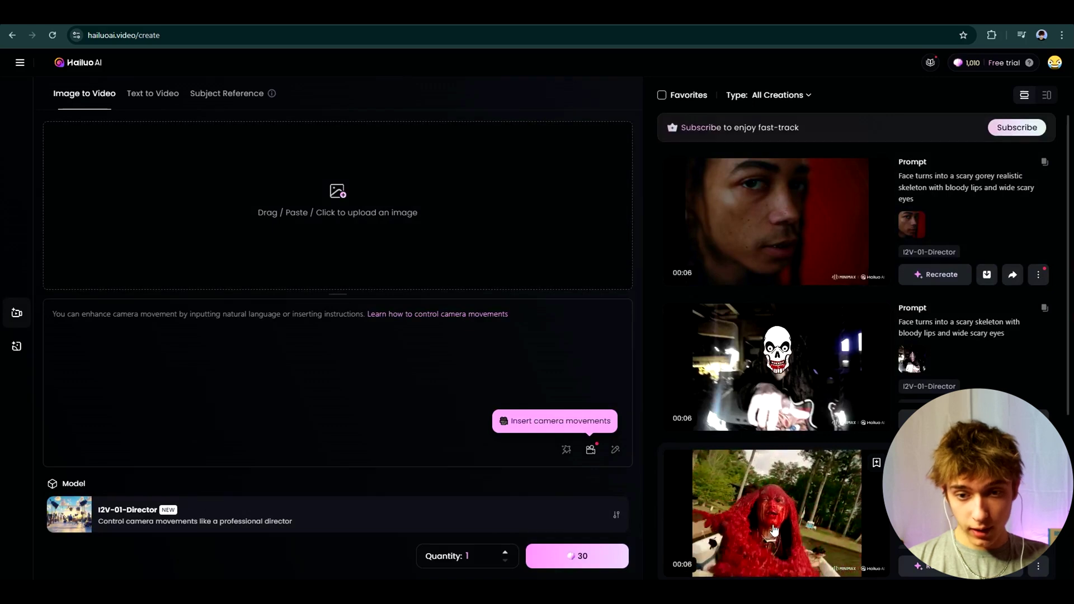
pyautogui.hotkey('alt', 'Tab')
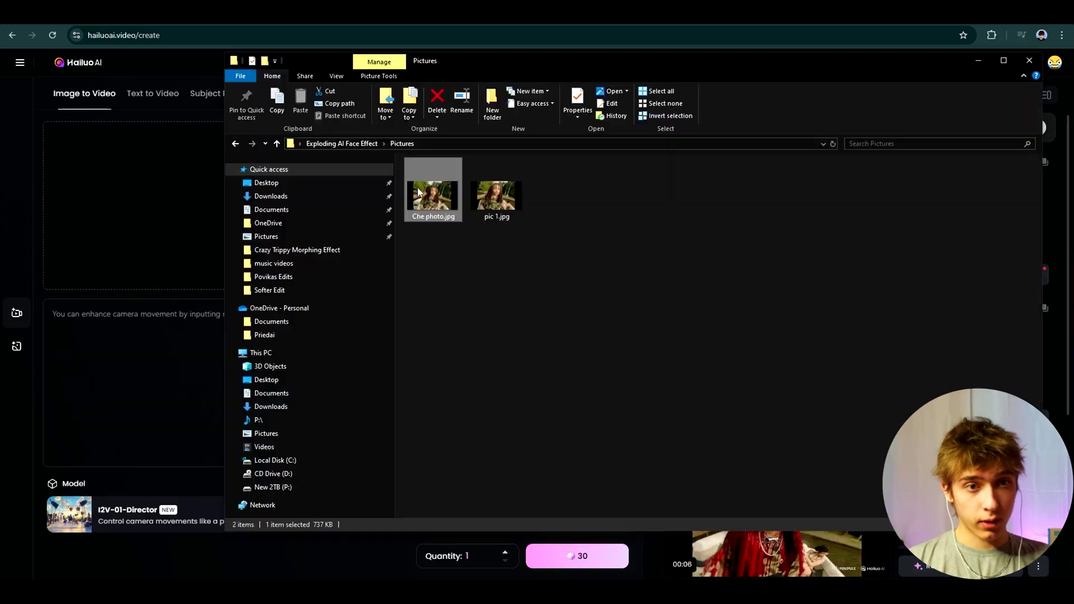
pyautogui.click(503, 205)
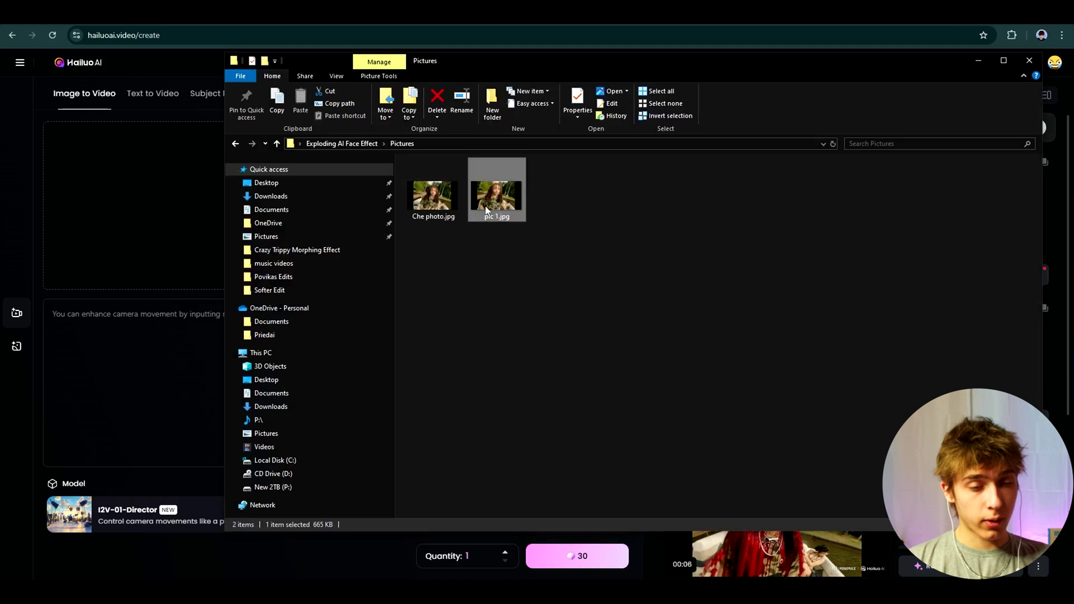
pyautogui.moveTo(486, 209); pyautogui.dragTo(168, 212)
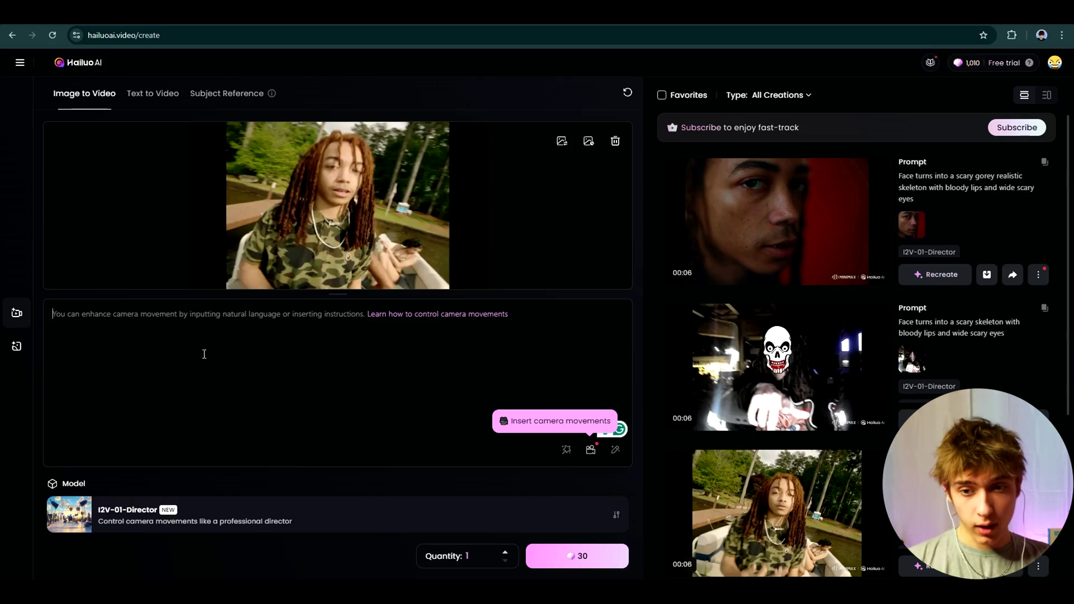
# Step: Generate one video with the prompt "Face explodes with lots of thick blood in a very gorey way"
pyautogui.write('Fa')
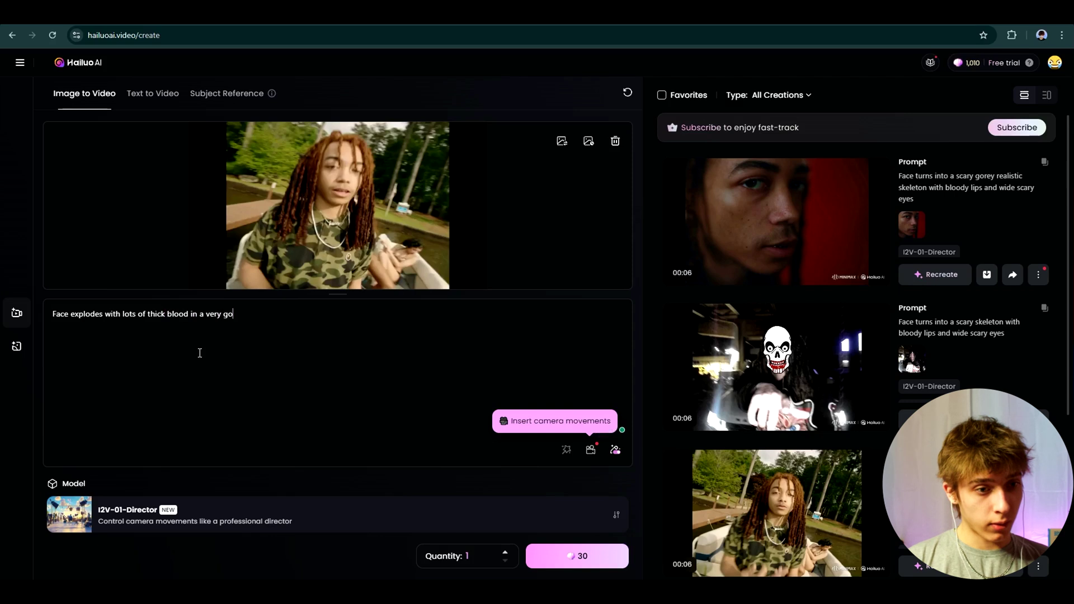
pyautogui.write('y way')
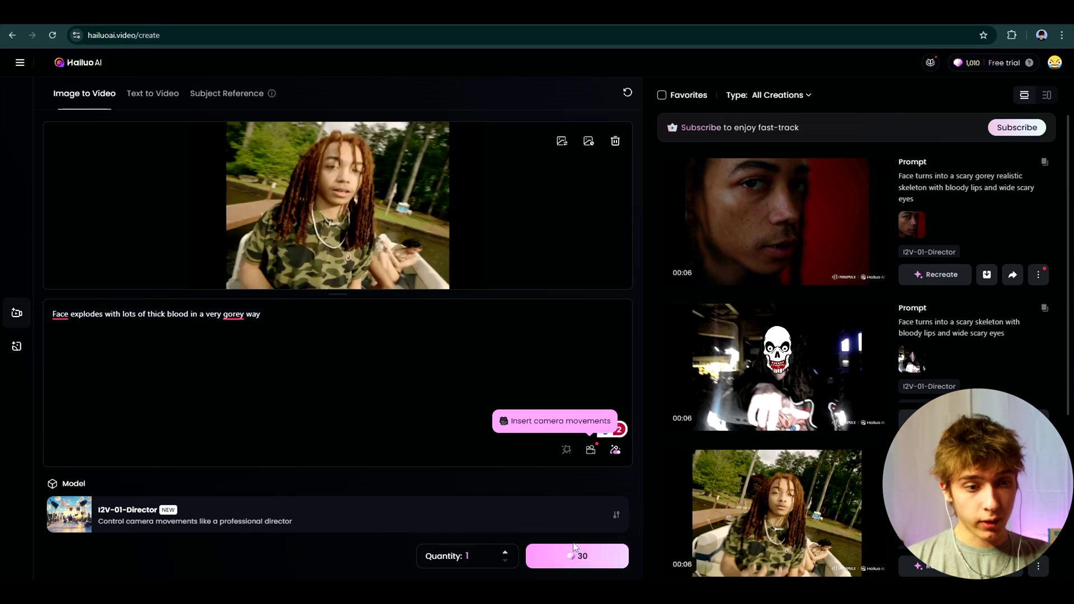
pyautogui.click(576, 559)
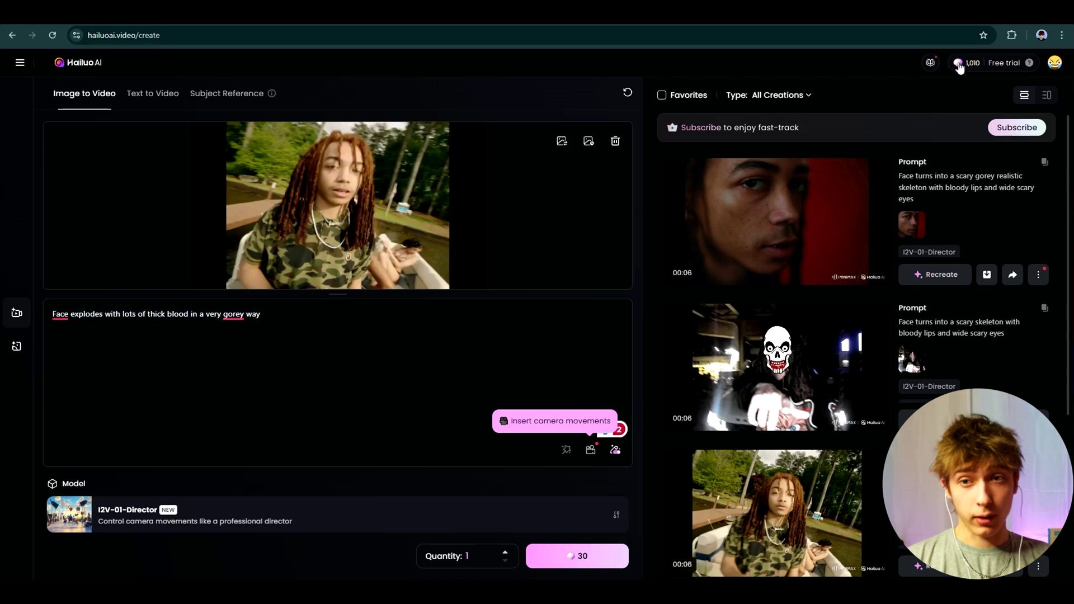
pyautogui.click(559, 560)
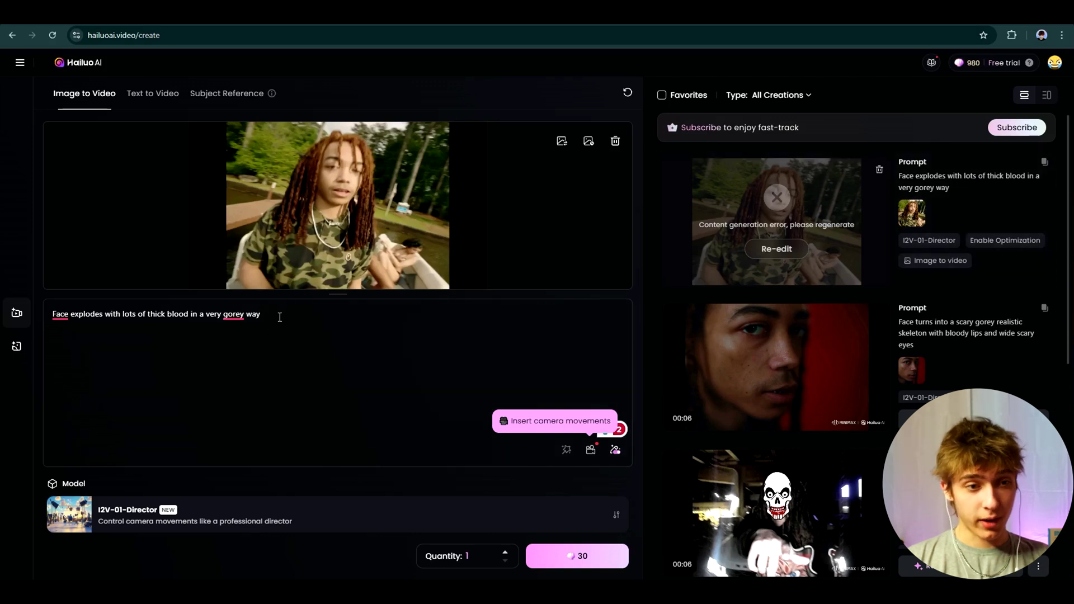
pyautogui.click(774, 254)
pyautogui.click(576, 350)
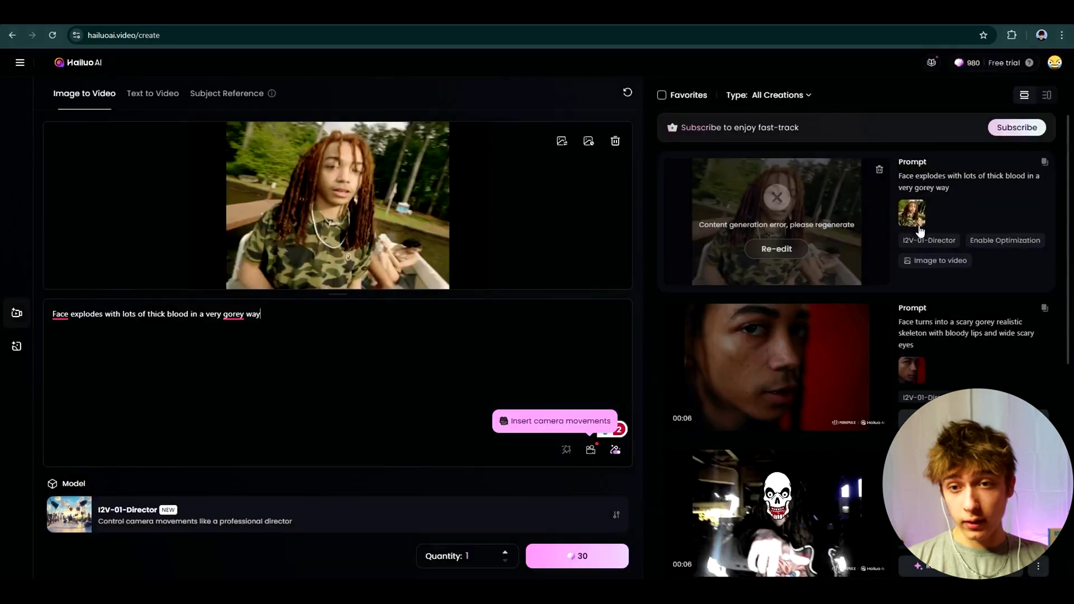
pyautogui.moveTo(261, 314); pyautogui.dragTo(71, 314)
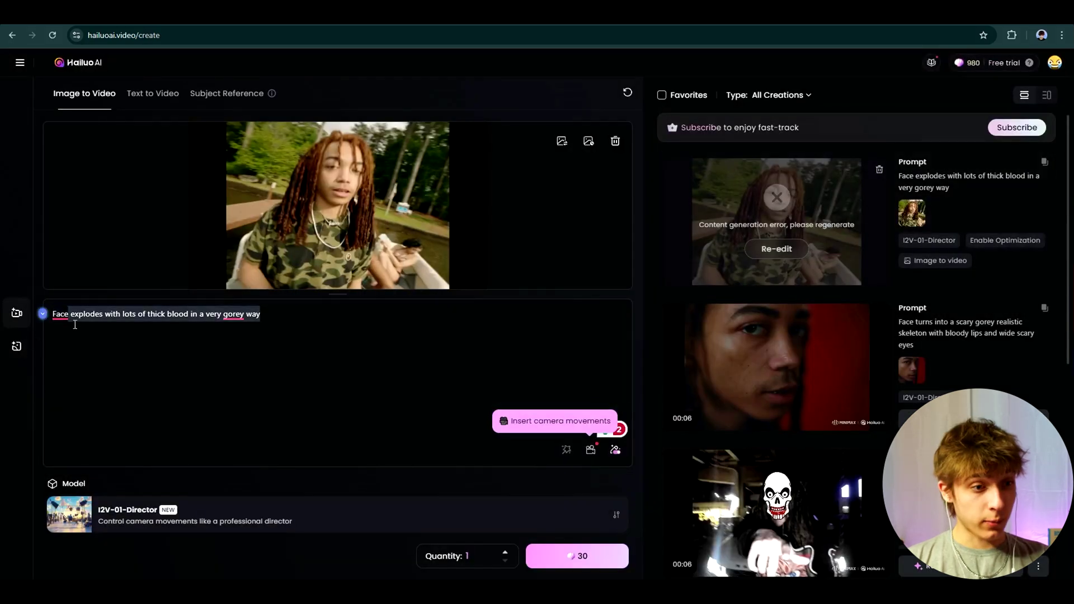
pyautogui.click(285, 316)
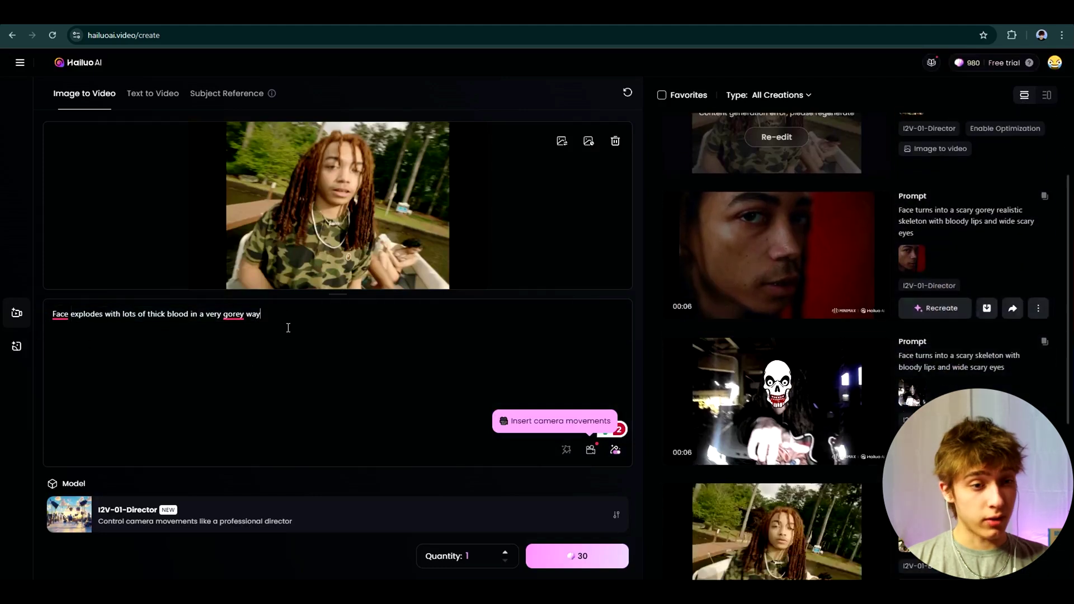
# Step: Open the earlier creation with the same face explosion prompt and download its video with the watermark
pyautogui.scroll(-1, 823, 476)
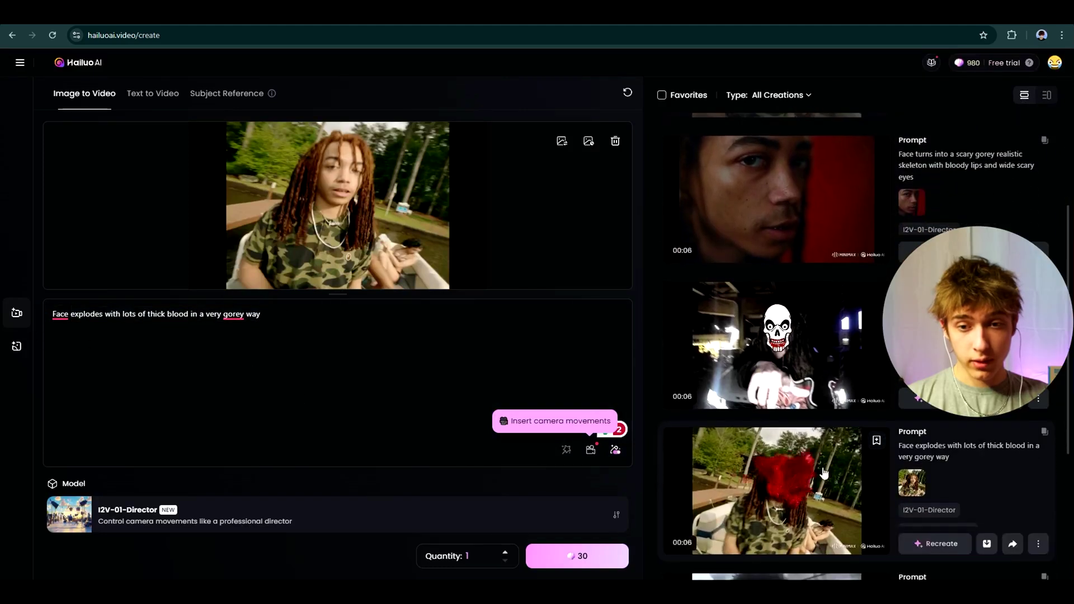
pyautogui.click(801, 493)
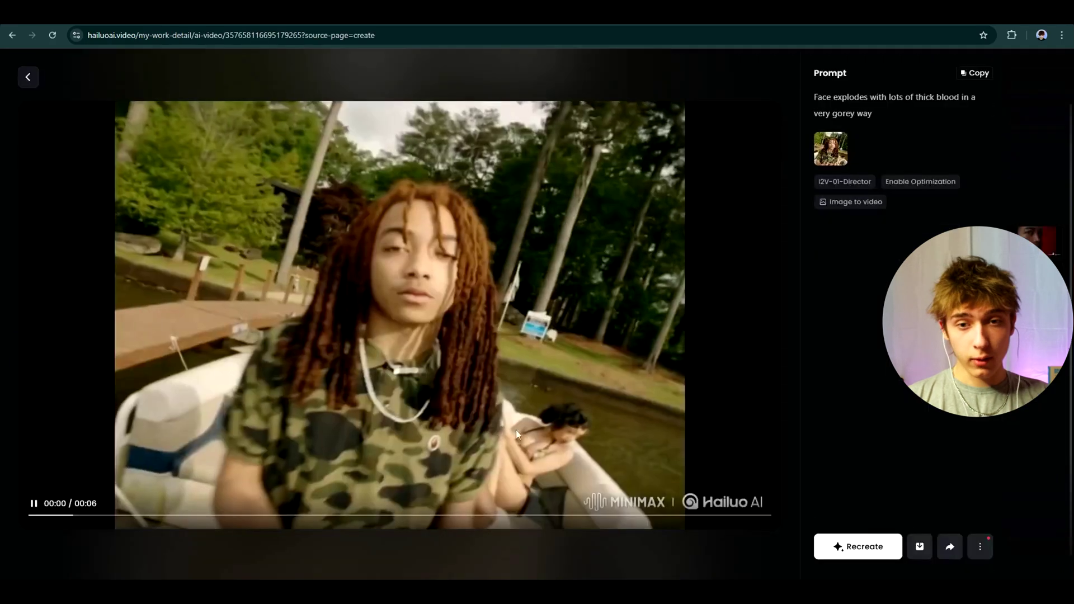
pyautogui.click(919, 547)
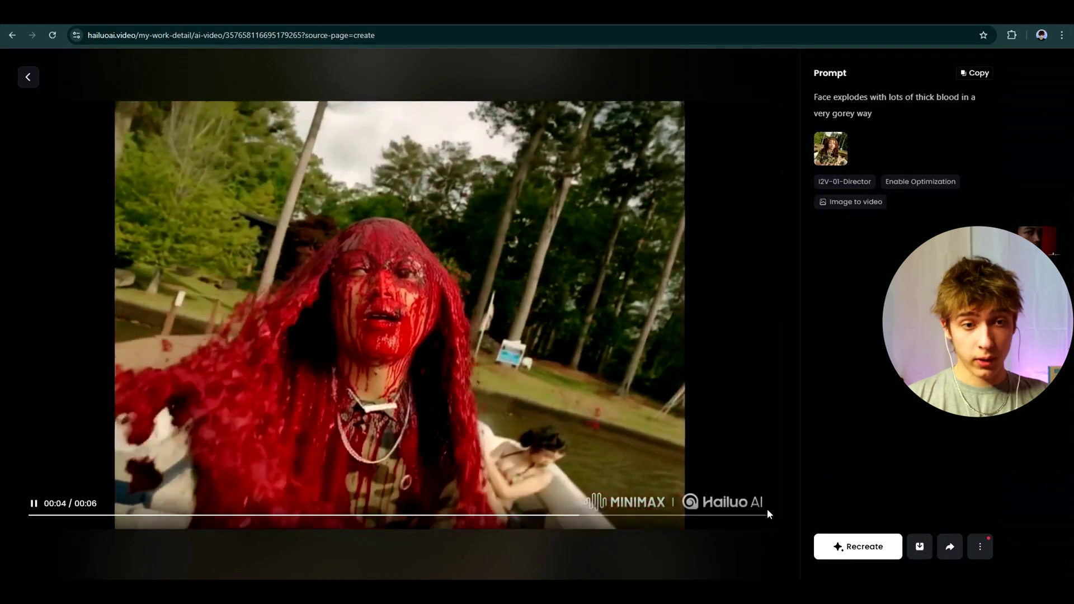
pyautogui.moveTo(873, 515)
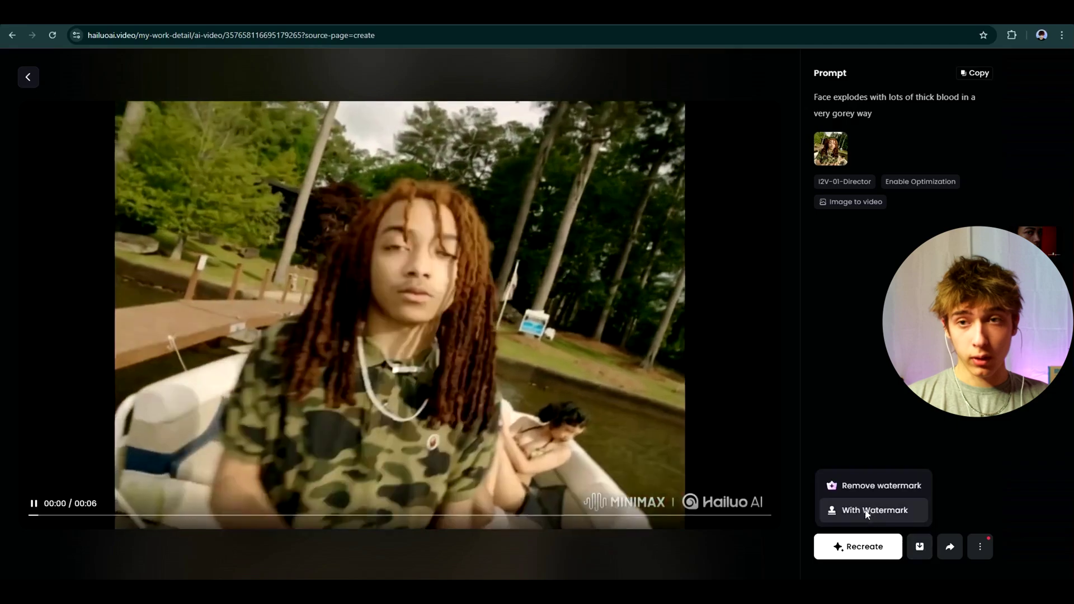
pyautogui.click(866, 510)
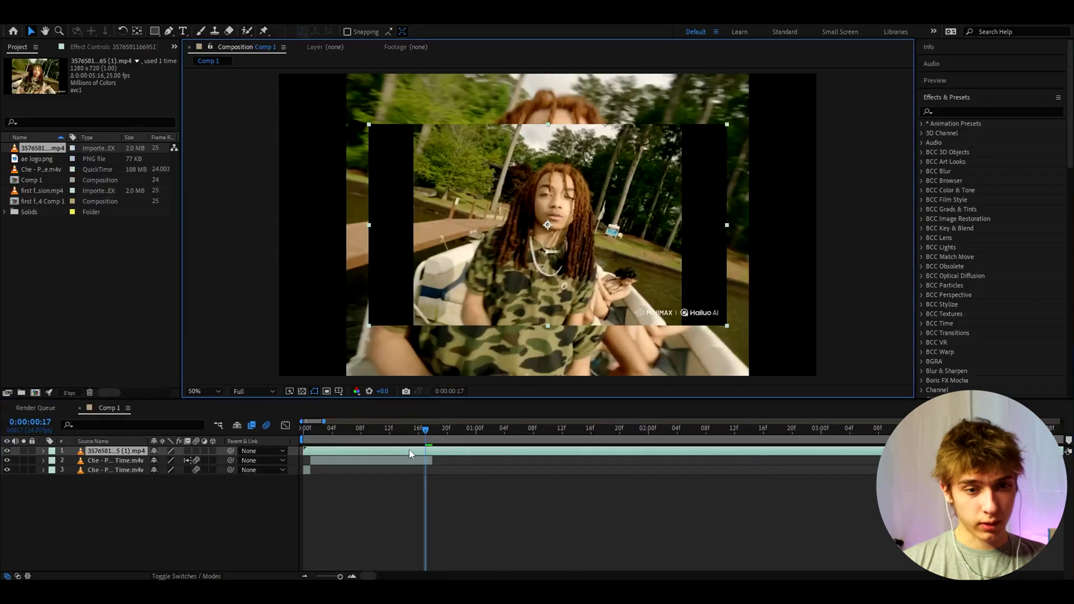
# Step: Switch to After Effects, rename the downloaded video's layer "ai explosion" and set its scale to 190%
pyautogui.rightClick(409, 450)
pyautogui.click(448, 426)
pyautogui.write('ai')
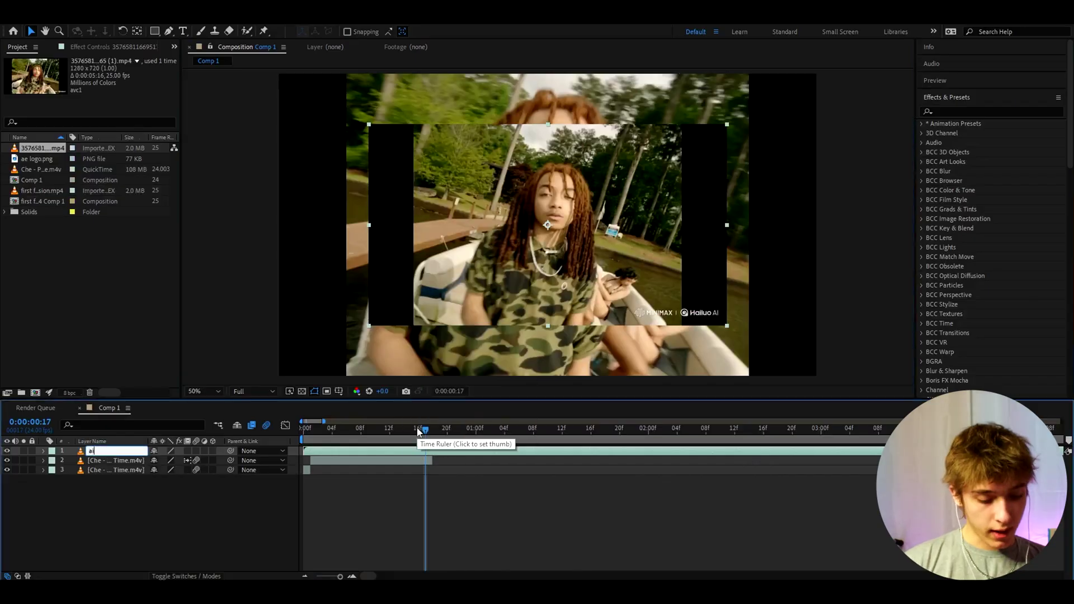
pyautogui.write(' explosion')
pyautogui.press('Return')
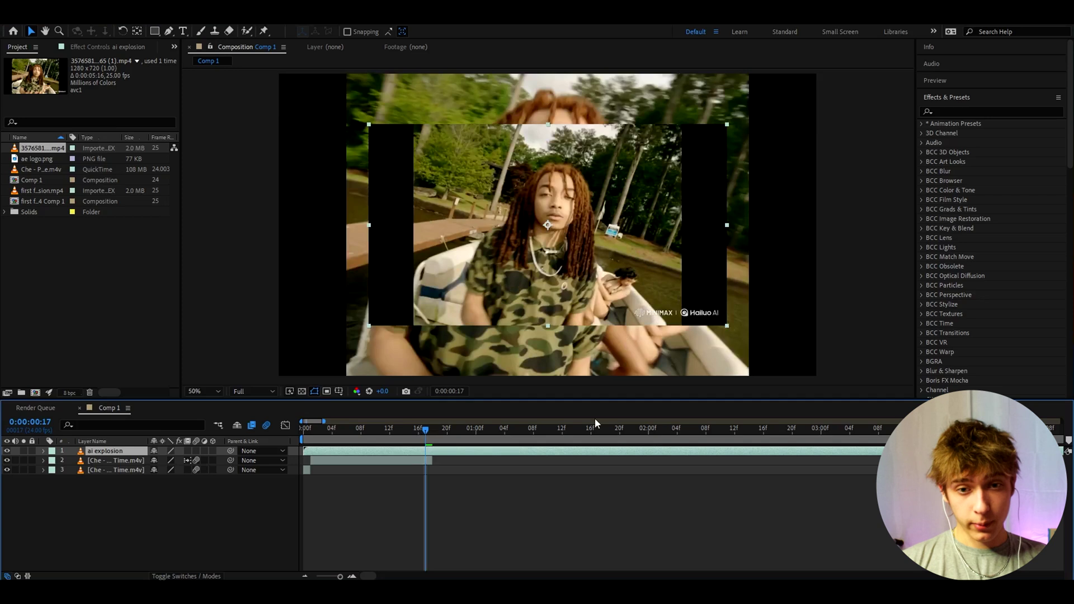
pyautogui.press('s')
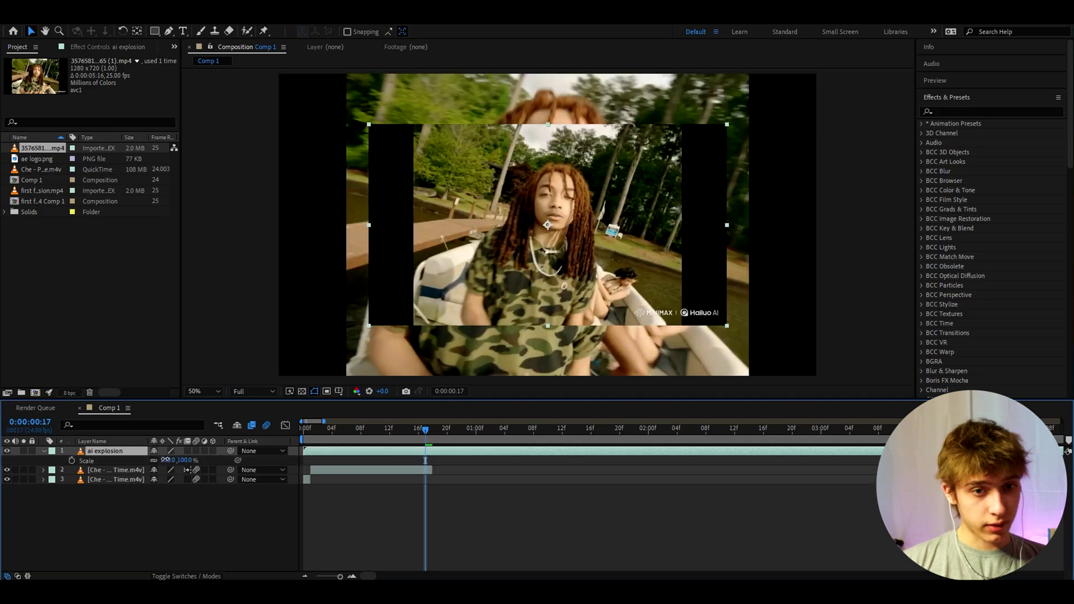
pyautogui.moveTo(166, 460); pyautogui.dragTo(211, 458)
# Step: Split the ai explosion layer at 0:00:01:04, delete the earlier part and move the remainder directly after the original clip
pyautogui.moveTo(427, 433); pyautogui.dragTo(503, 435)
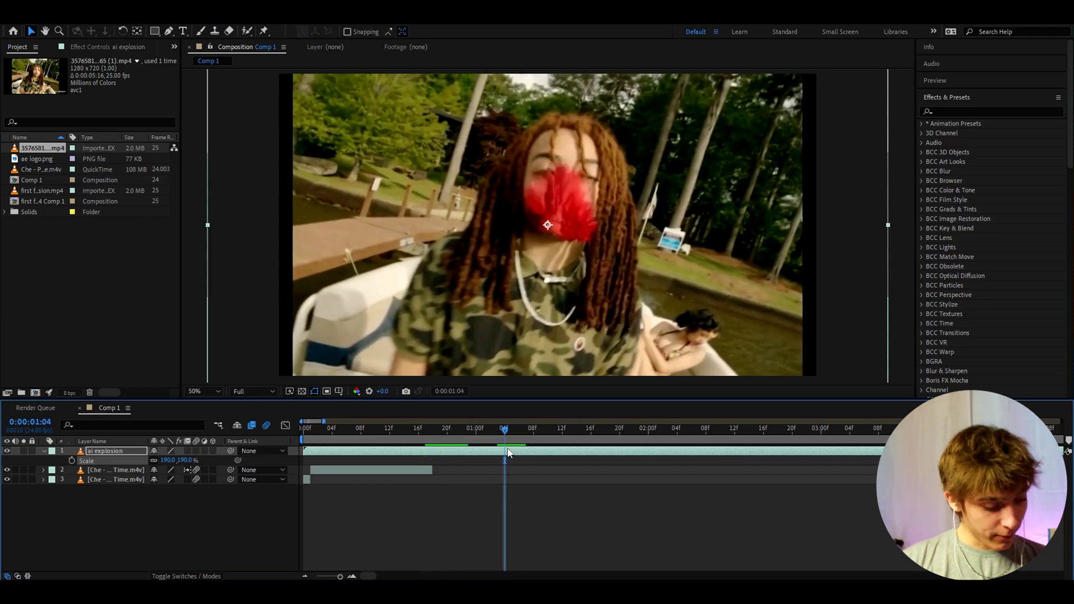
pyautogui.hotkey('ctrl', 'shift', 'd')
pyautogui.click(495, 461)
pyautogui.press('Delete')
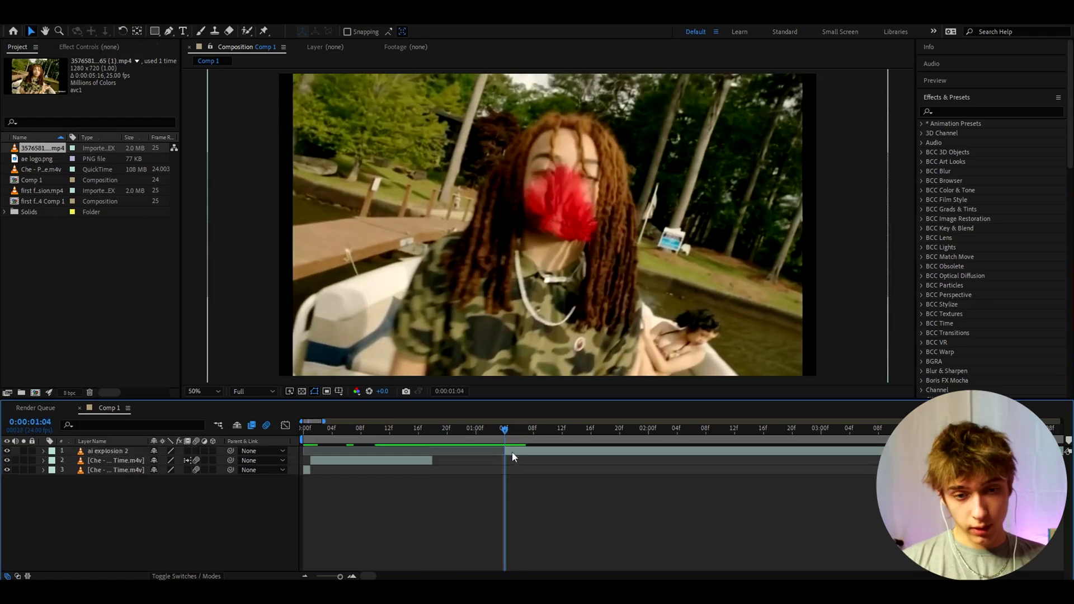
pyautogui.moveTo(507, 453); pyautogui.dragTo(433, 440)
# Step: Set the ai explosion 2 layer's scale to 202% and play back the cut from the original clip
pyautogui.scroll(-3, 449, 460)
pyautogui.press('s')
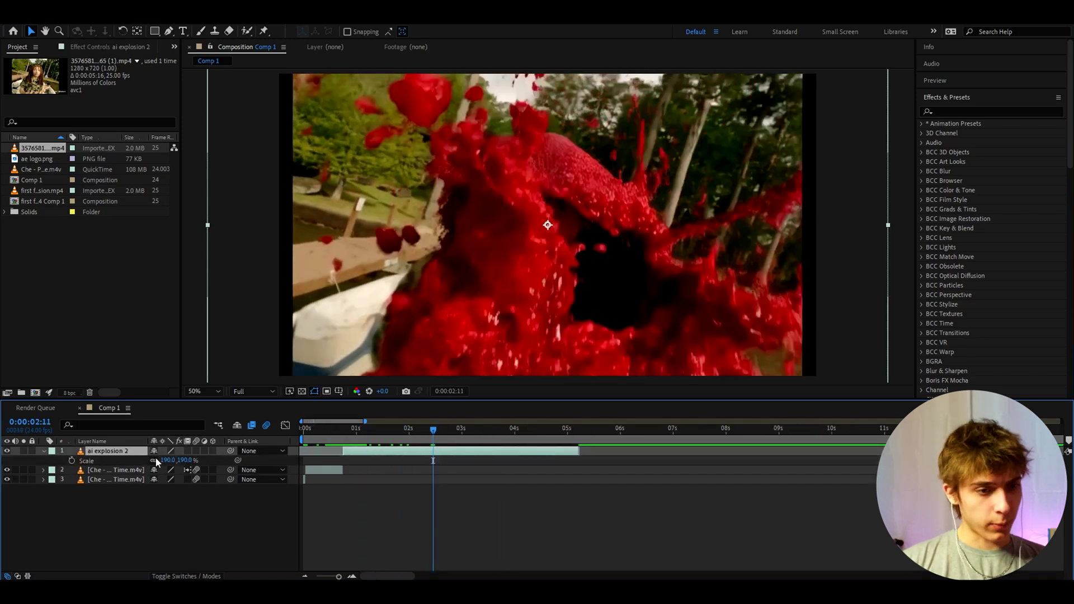
pyautogui.moveTo(163, 462); pyautogui.dragTo(171, 463)
pyautogui.click(345, 439)
pyautogui.press('space')
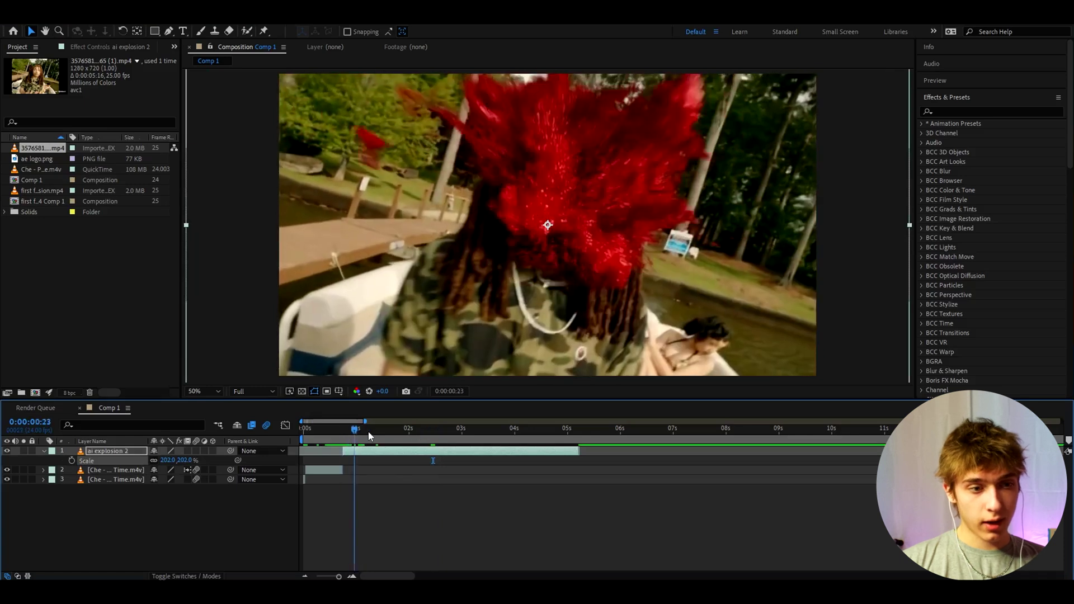
pyautogui.press('space')
# Step: Enable time remapping on the ai explosion 2 layer with the playhead at its start, 0:00:00:18
pyautogui.moveTo(345, 444)
pyautogui.mouseDown()
pyautogui.moveTo(329, 445)
pyautogui.moveTo(472, 439)
pyautogui.moveTo(329, 454)
pyautogui.moveTo(344, 452)
pyautogui.mouseUp()
pyautogui.click(348, 460)
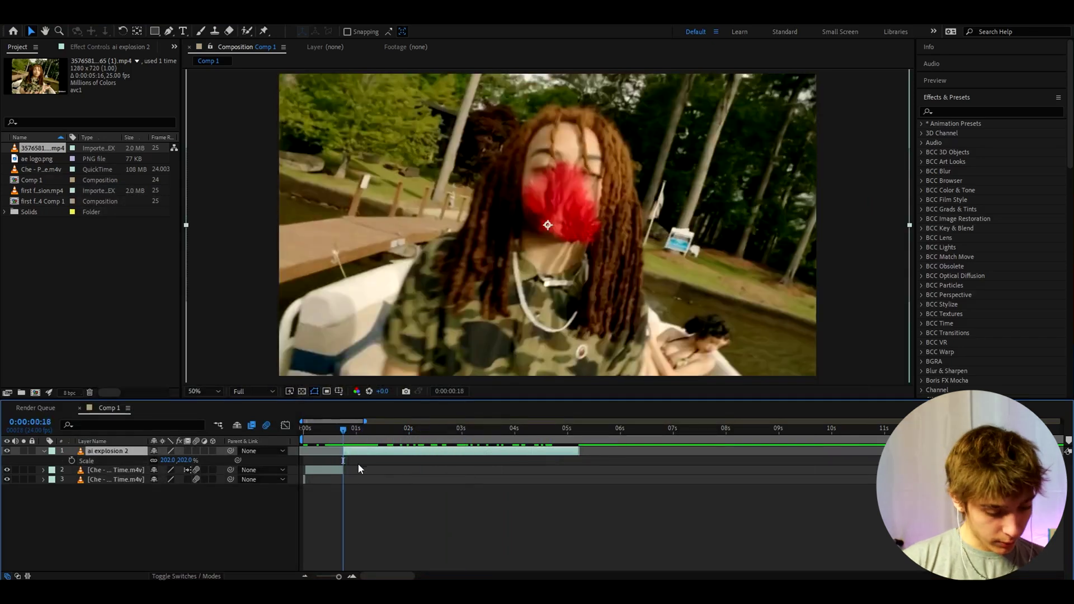
pyautogui.hotkey('ctrl', 'alt', 't')
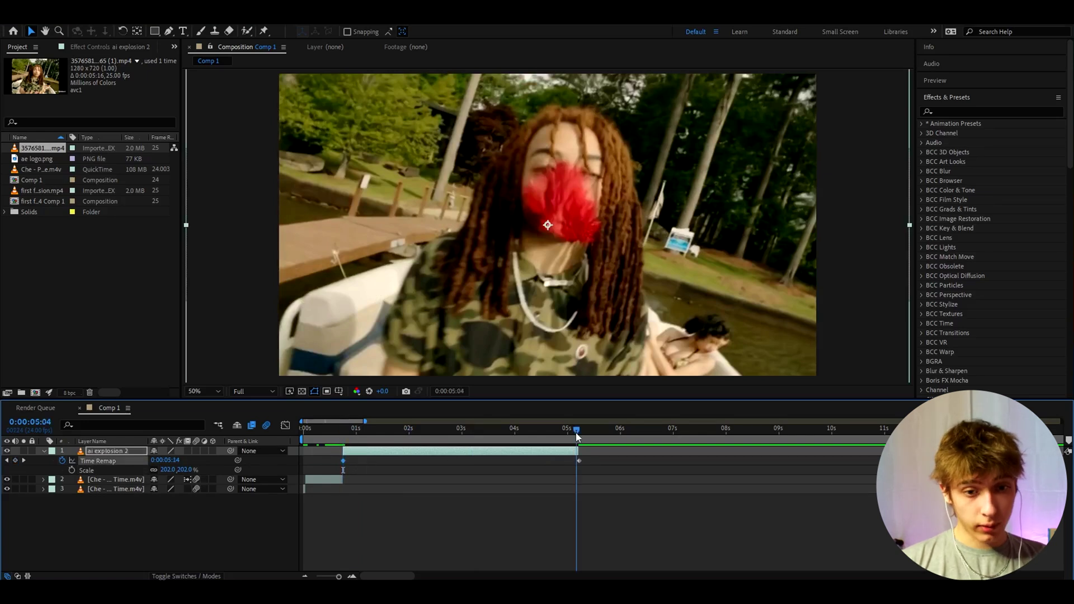
# Step: Move the ai explosion 2 layer's ending time remap keyframe to about 2.3 s and trim the layer's end to match
pyautogui.moveTo(530, 432); pyautogui.dragTo(427, 432)
pyautogui.moveTo(580, 460); pyautogui.dragTo(428, 462)
pyautogui.moveTo(578, 451)
pyautogui.mouseDown()
pyautogui.moveTo(426, 454)
pyautogui.moveTo(365, 436)
pyautogui.mouseUp()
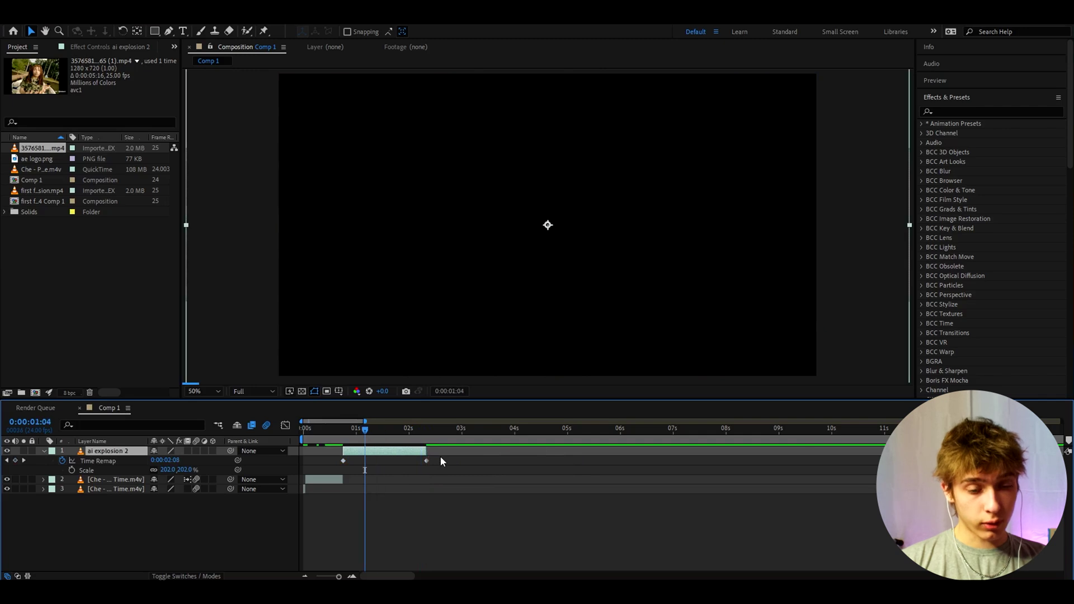
# Step: Apply Easy Ease to both time remap keyframes and enable frame blending on the ai explosion 2 layer
pyautogui.moveTo(440, 456); pyautogui.dragTo(336, 470)
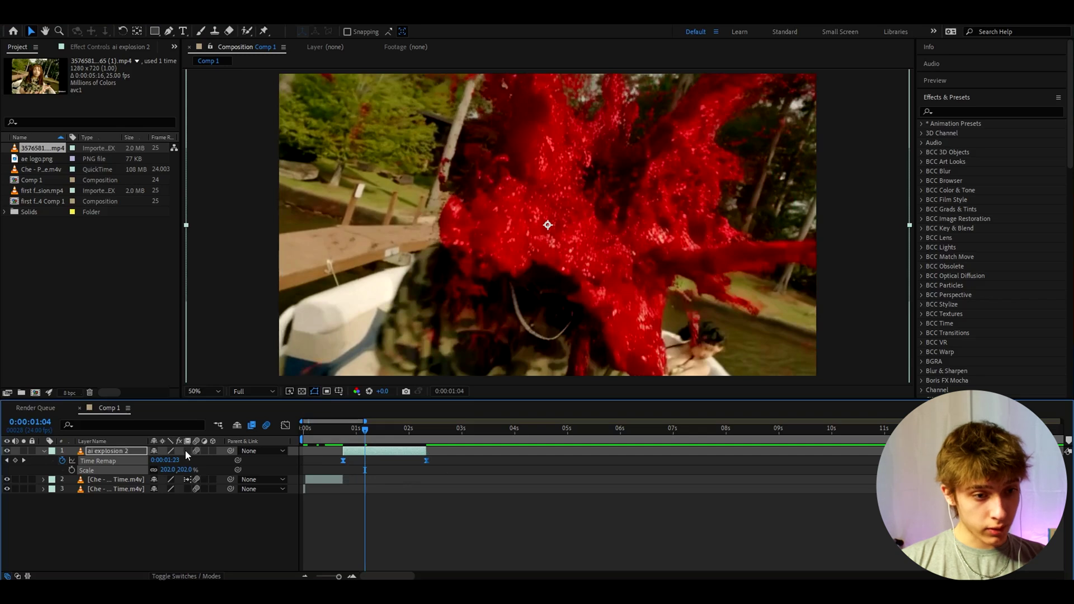
pyautogui.click(187, 451)
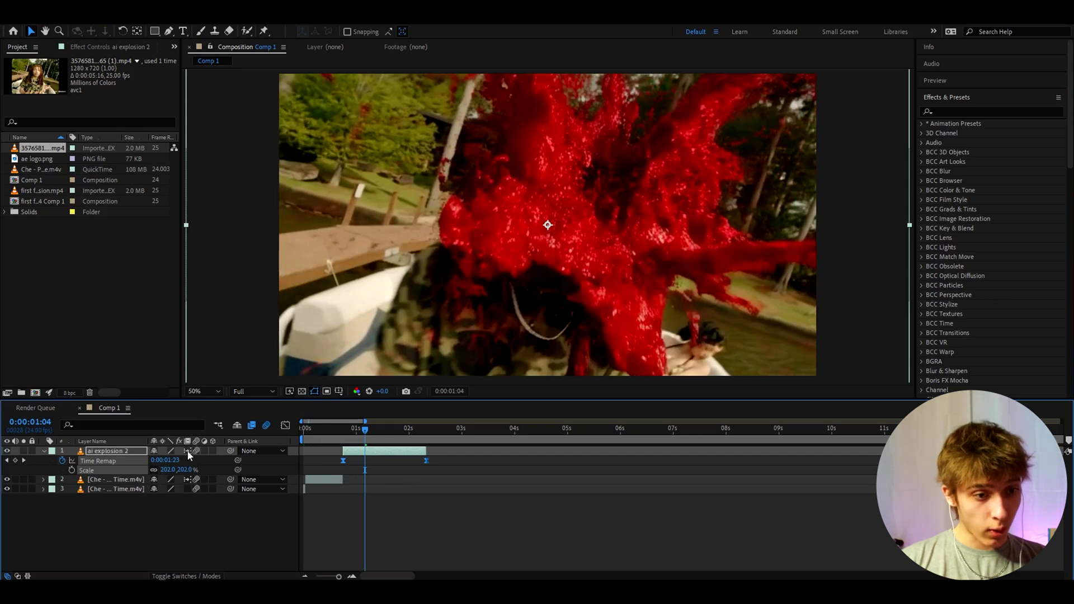
# Step: Reshape the time remap value graph so it rises steeply at both keyframes and flattens in the middle
pyautogui.click(285, 427)
pyautogui.moveTo(362, 523); pyautogui.dragTo(343, 483)
pyautogui.moveTo(399, 454); pyautogui.dragTo(423, 498)
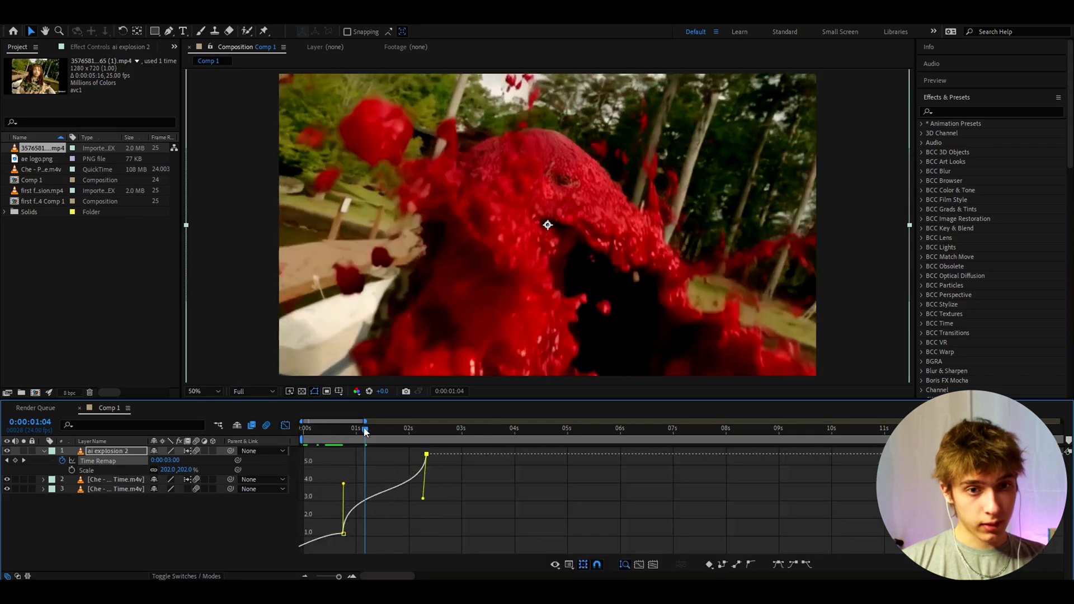
# Step: Play back the transition from the original clip into the retimed explosion
pyautogui.click(335, 429)
pyautogui.press('space')
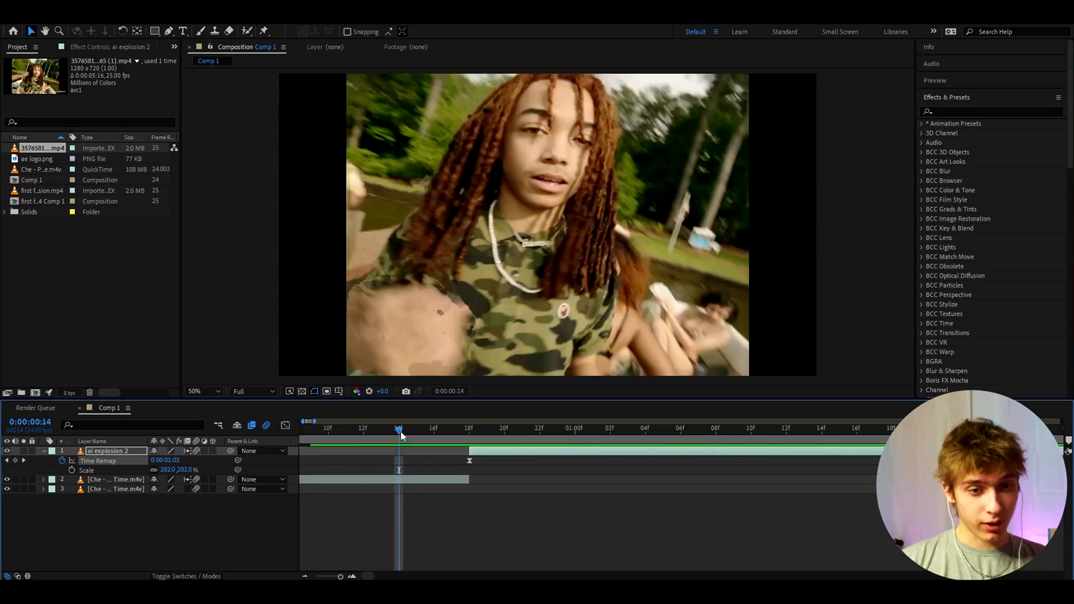
pyautogui.moveTo(400, 433); pyautogui.dragTo(582, 459)
pyautogui.press('space')
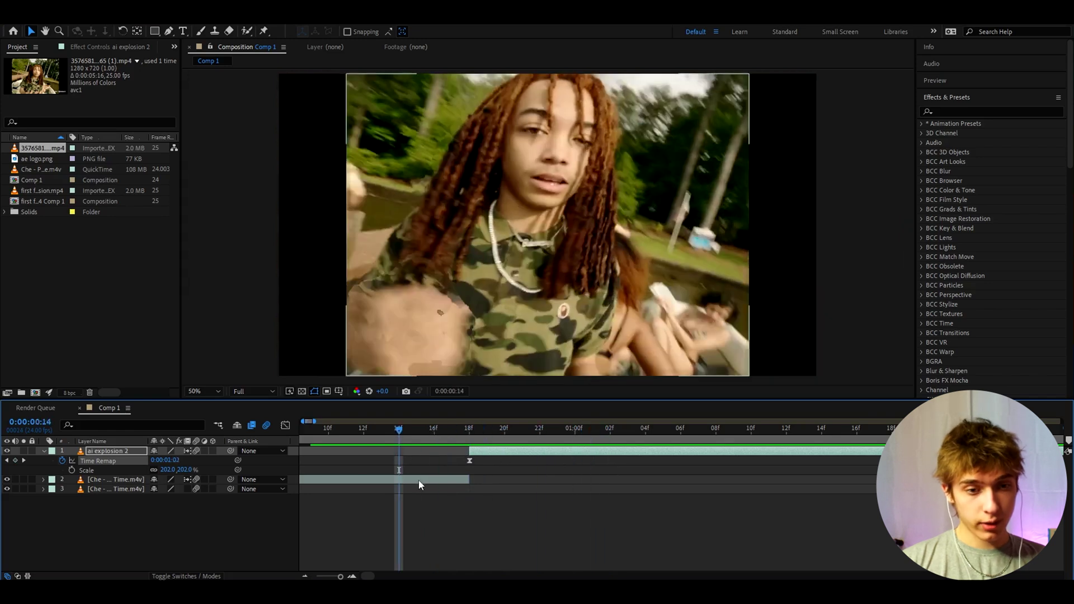
# Step: Add an adjustment layer above the original clip, trim it to a single frame and place it at 0:00:00:15
pyautogui.click(408, 482)
pyautogui.hotkey('ctrl', 'alt', 'y')
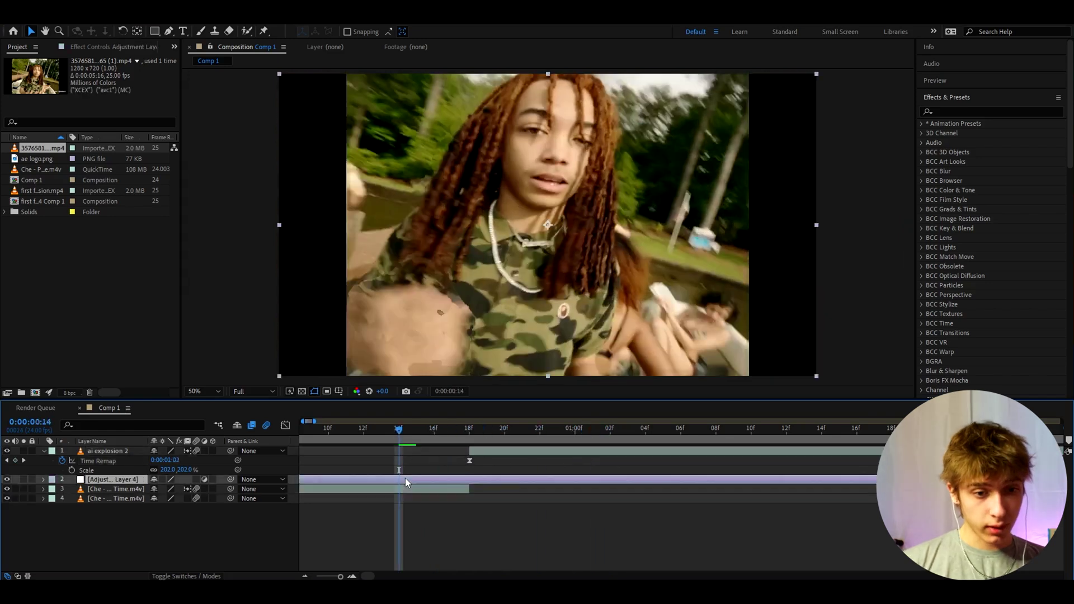
pyautogui.hotkey('ctrl', 'shift', 'd')
pyautogui.click(378, 490)
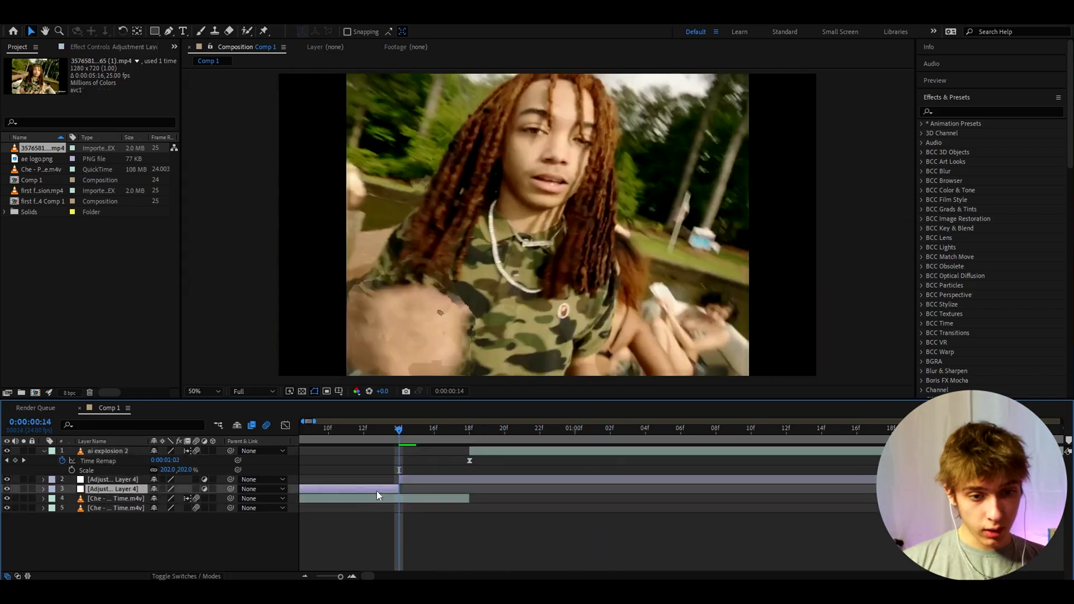
pyautogui.press('Delete')
pyautogui.click(408, 482)
pyautogui.hotkey('ctrl', 'shift', 'd')
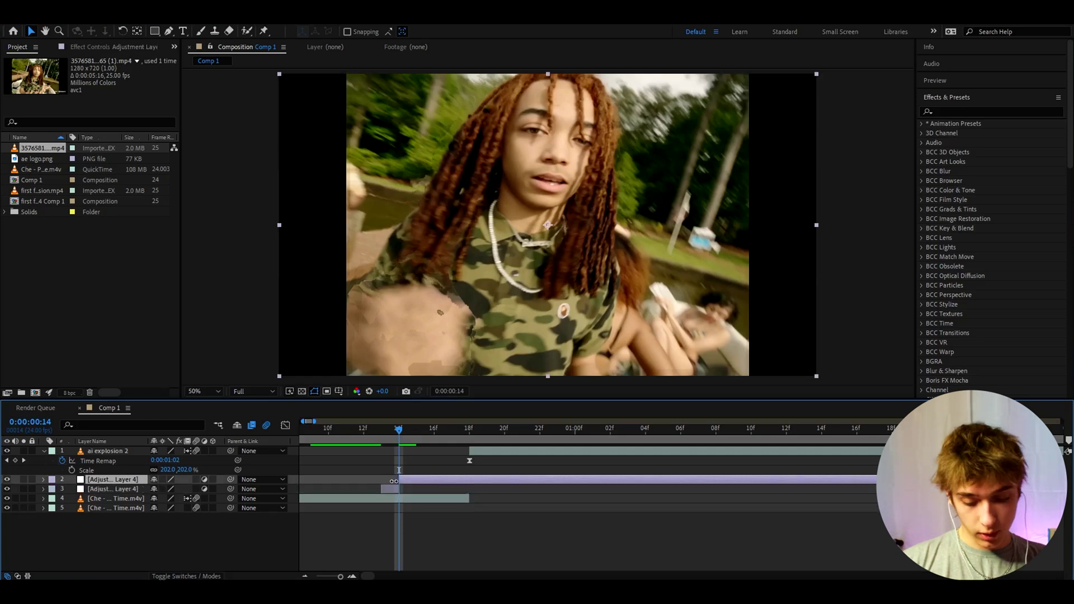
pyautogui.press('Delete')
pyautogui.moveTo(394, 479); pyautogui.dragTo(414, 482)
pyautogui.click(418, 434)
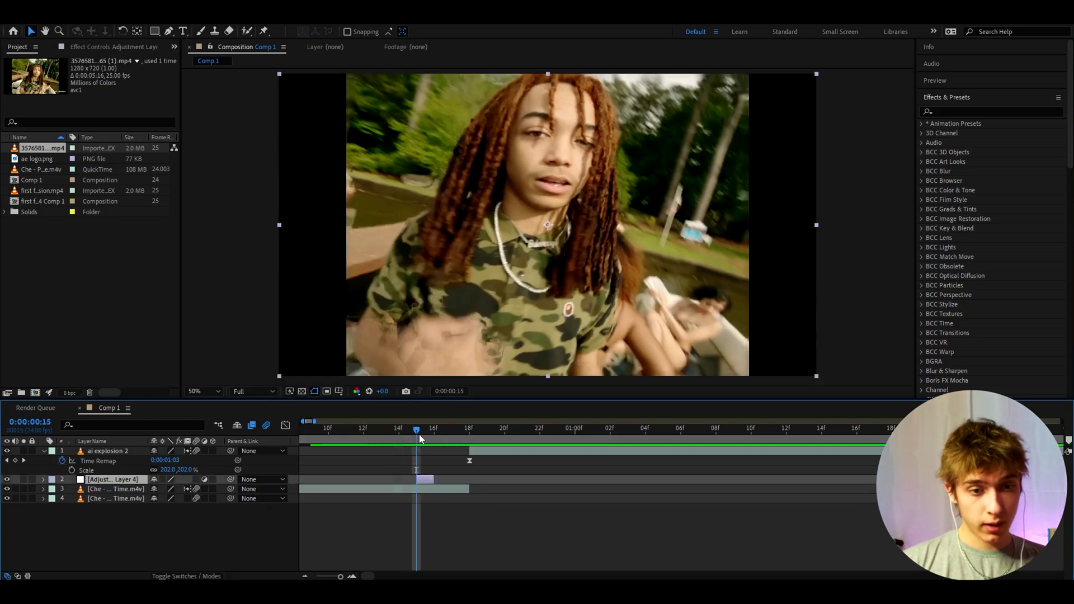
# Step: Apply the Transform effect to the adjustment layer and set its opacity to 25
pyautogui.hotkey('ctrl', 'space')
pyautogui.write('tran')
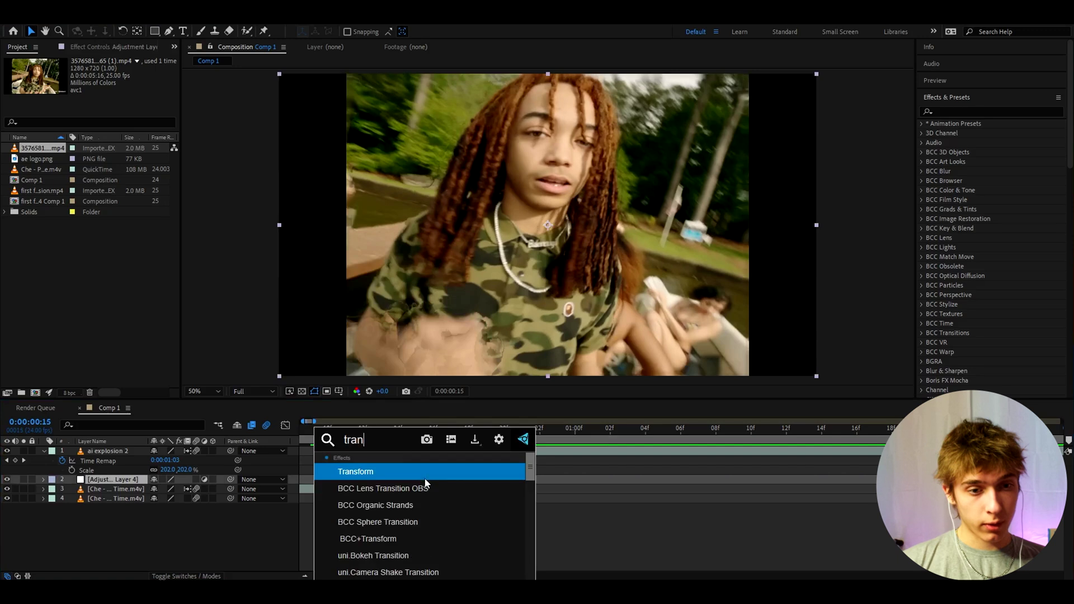
pyautogui.click(413, 471)
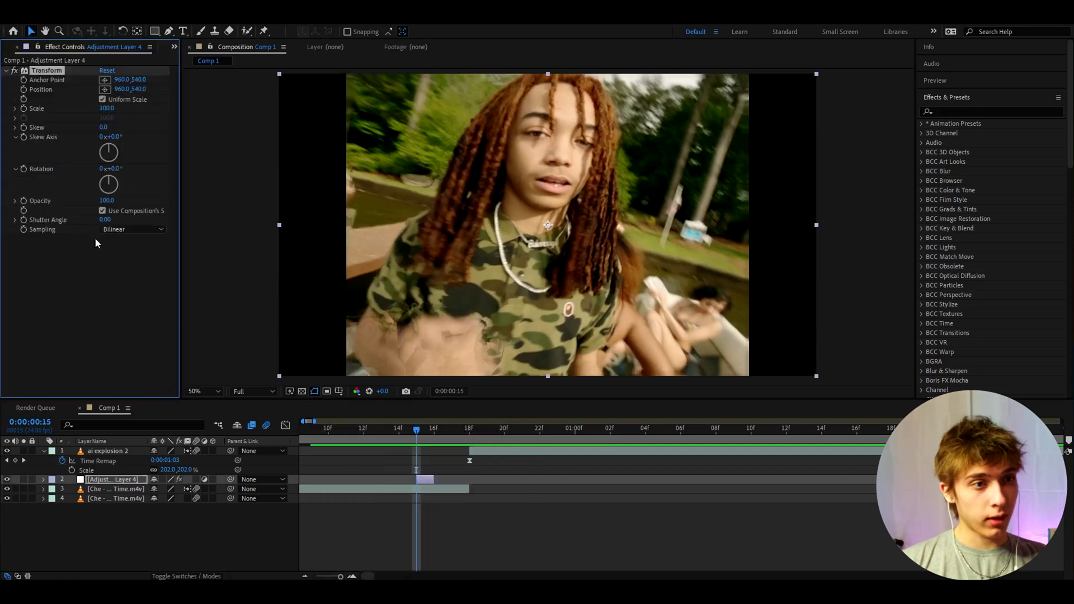
pyautogui.click(104, 201)
pyautogui.write('25')
pyautogui.press('Return')
# Step: Move the one-frame adjustment layer to 0:00:00:16
pyautogui.click(434, 432)
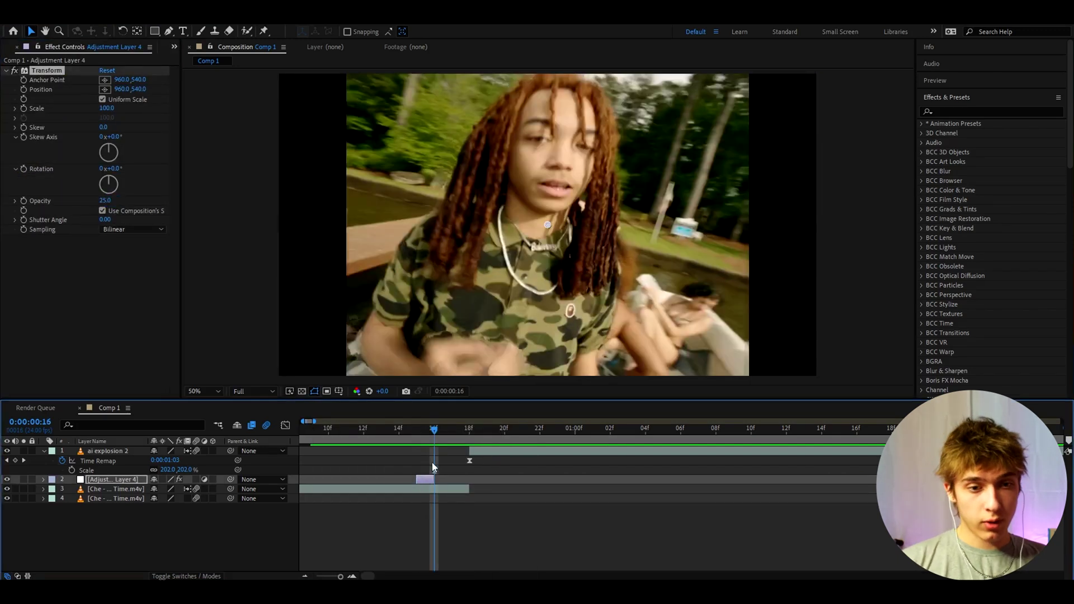
pyautogui.click(431, 480)
pyautogui.moveTo(431, 480); pyautogui.dragTo(448, 480)
pyautogui.click(450, 433)
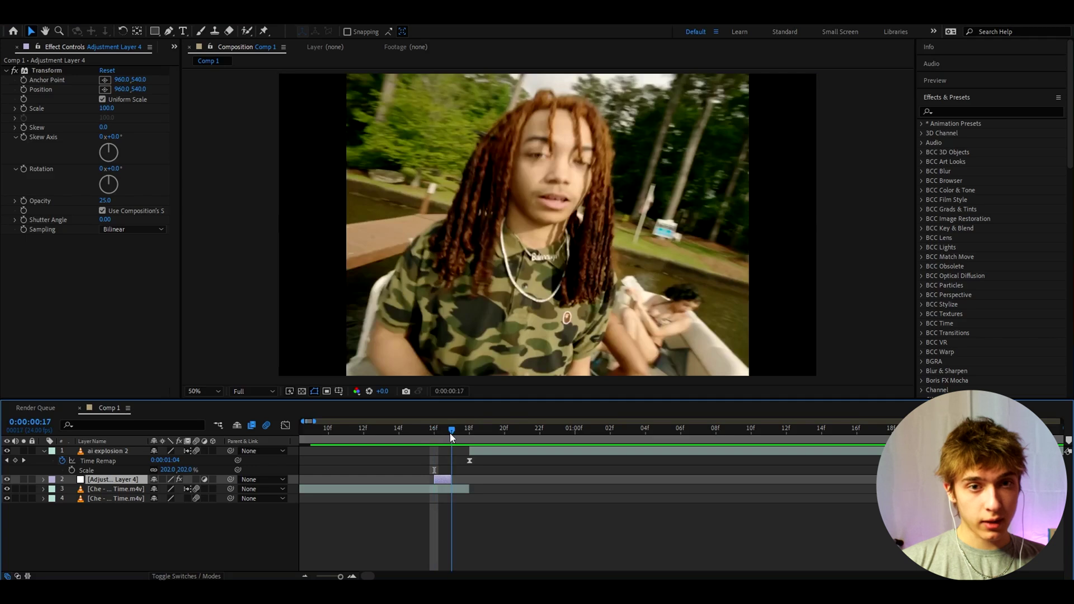
# Step: Duplicate the one-frame adjustment layer and place the copy at 0:00:00:17, just before the explosion
pyautogui.click(469, 431)
pyautogui.moveTo(469, 436); pyautogui.dragTo(455, 445)
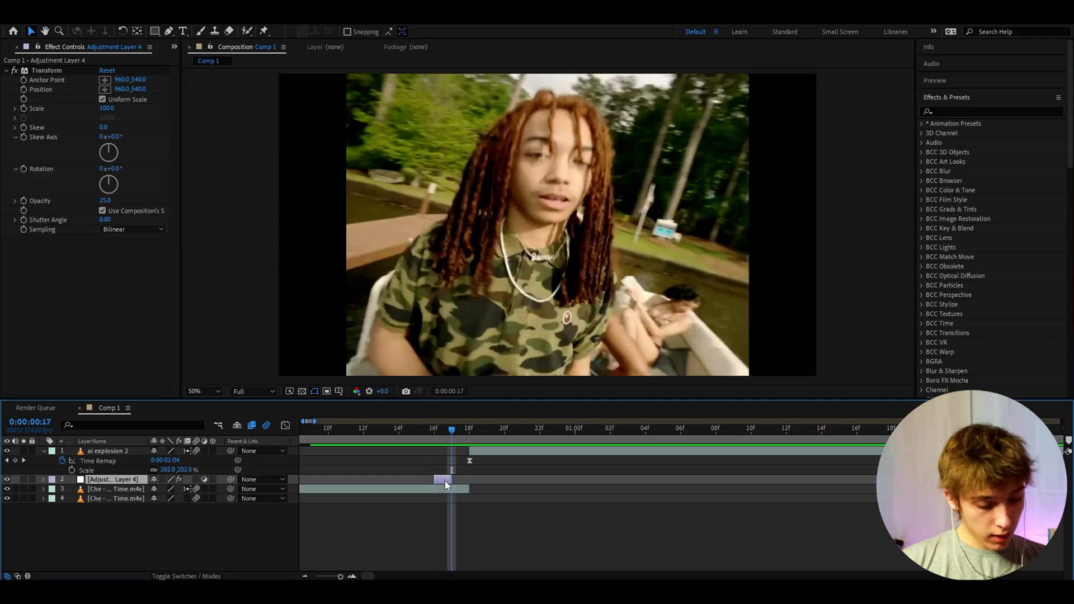
pyautogui.hotkey('ctrl', 'd')
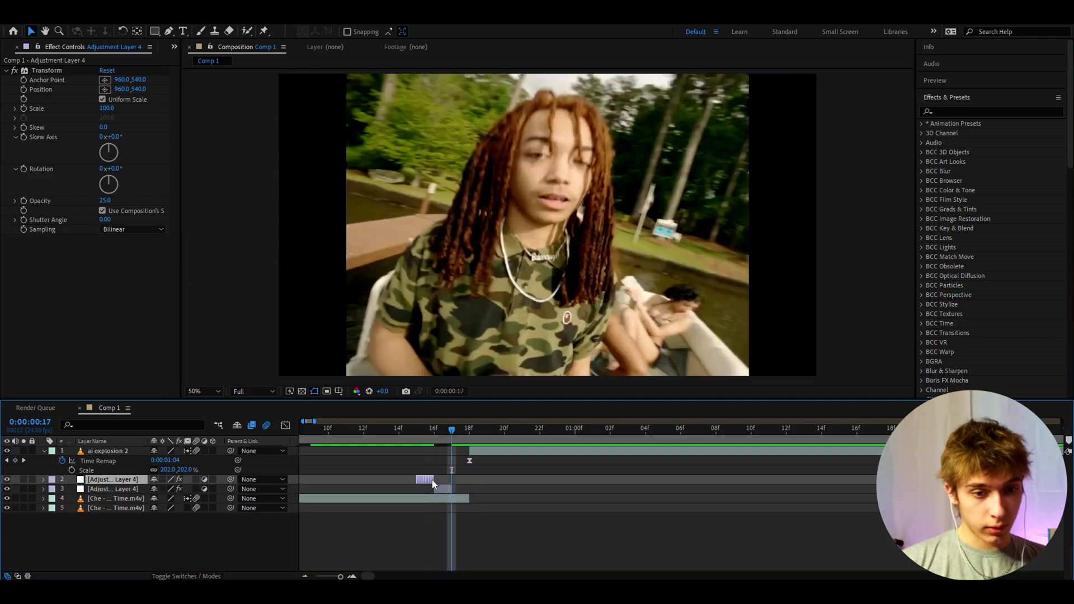
pyautogui.moveTo(432, 479); pyautogui.dragTo(469, 479)
# Step: Replace the Transform effect on the duplicated adjustment layer with the Invert effect
pyautogui.click(36, 73)
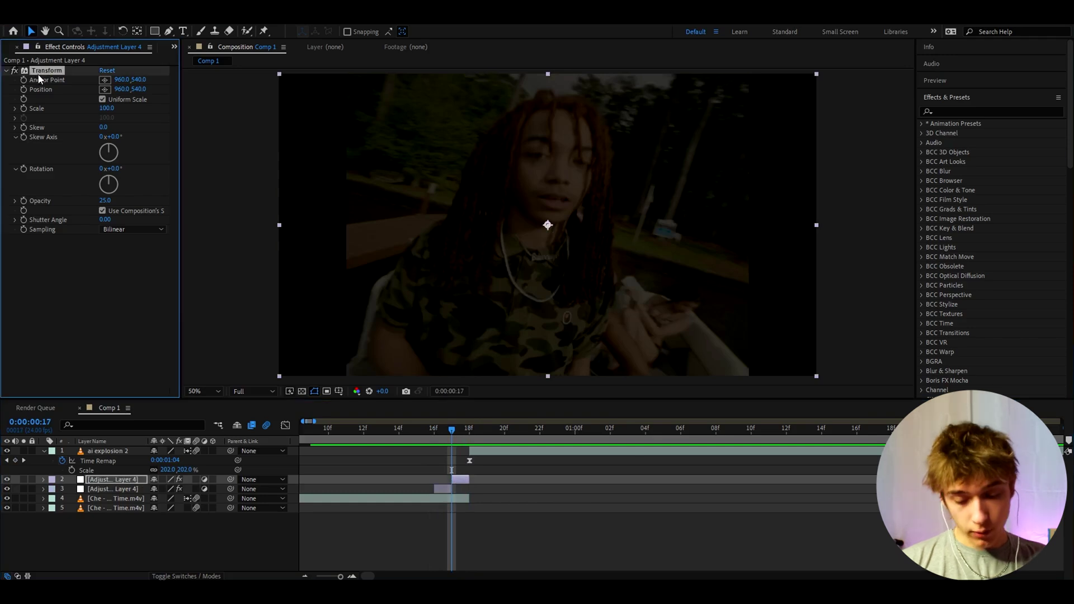
pyautogui.press('Delete')
pyautogui.hotkey('ctrl', 'space')
pyautogui.write('inver')
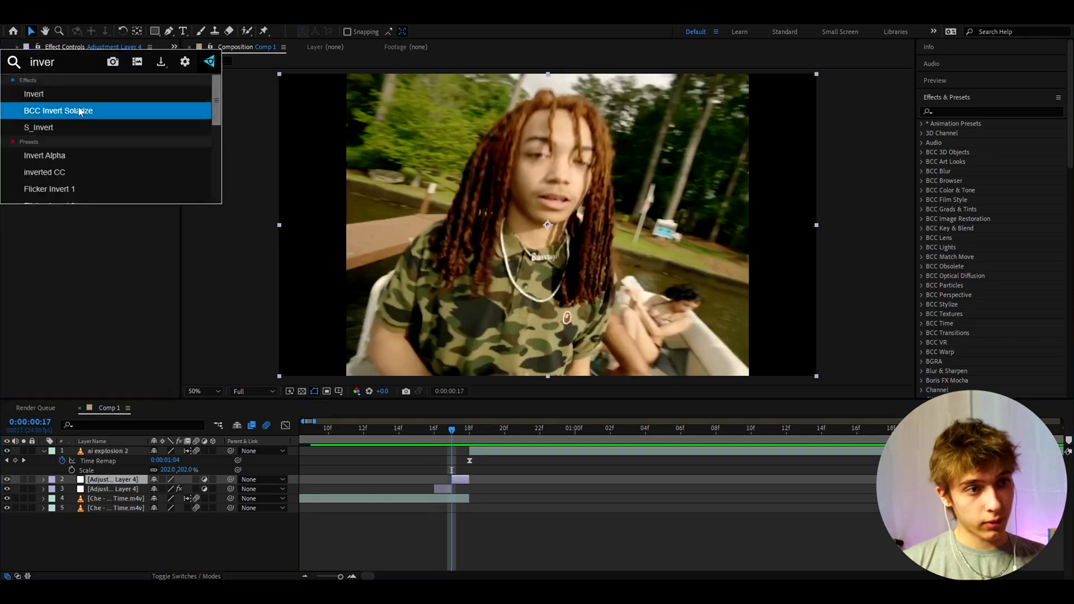
pyautogui.click(67, 94)
# Step: Play back and scrub through the original clip, the flash frames and the explosion to review the transition
pyautogui.moveTo(363, 436)
pyautogui.mouseDown()
pyautogui.moveTo(581, 435)
pyautogui.moveTo(381, 442)
pyautogui.mouseUp()
pyautogui.scroll(-3, 369, 478)
pyautogui.click(345, 429)
pyautogui.press('space')
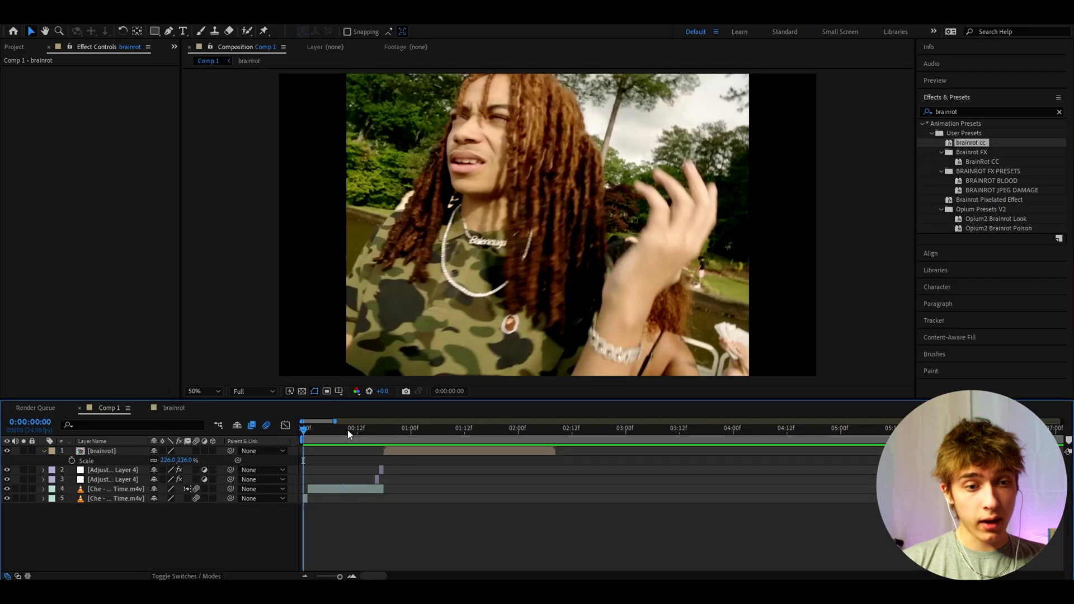
pyautogui.moveTo(348, 430); pyautogui.dragTo(317, 435)
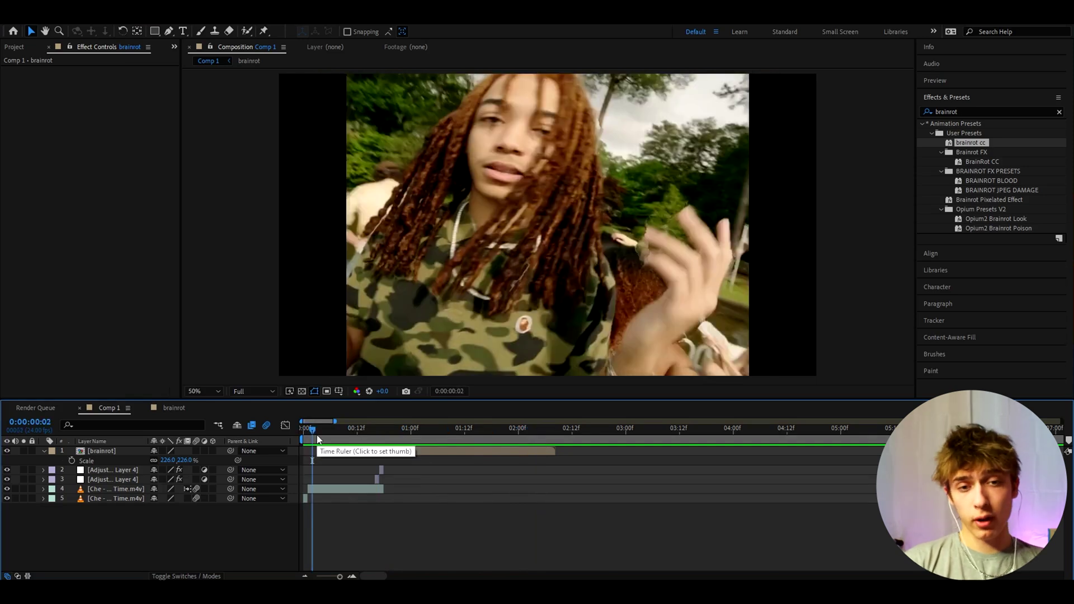